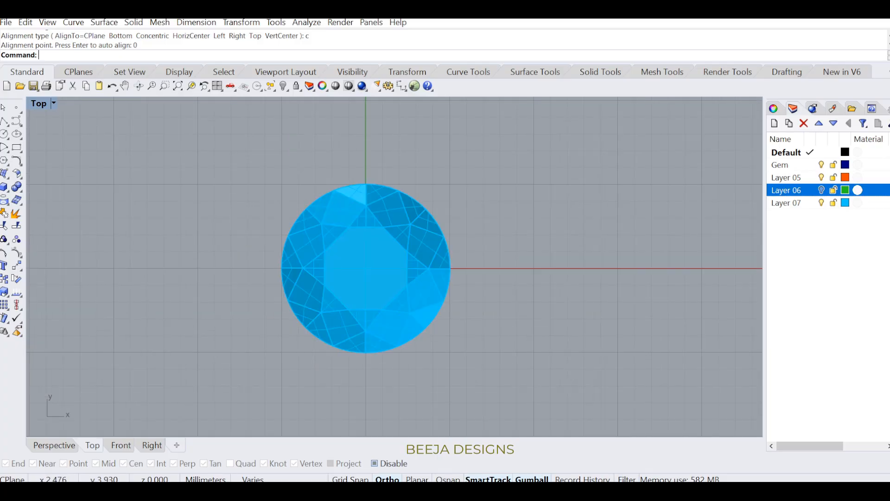
Step: Start a solid tube centred at the origin with its outer radius at the gem's edge and a wall thickness of 1
{"action": "key", "text": "Escape"}
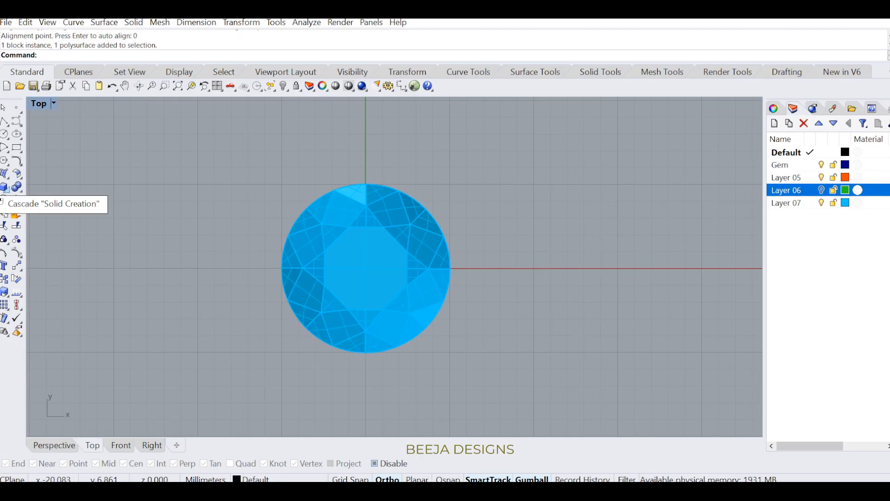
{"action": "left_click", "coordinate": [5, 187]}
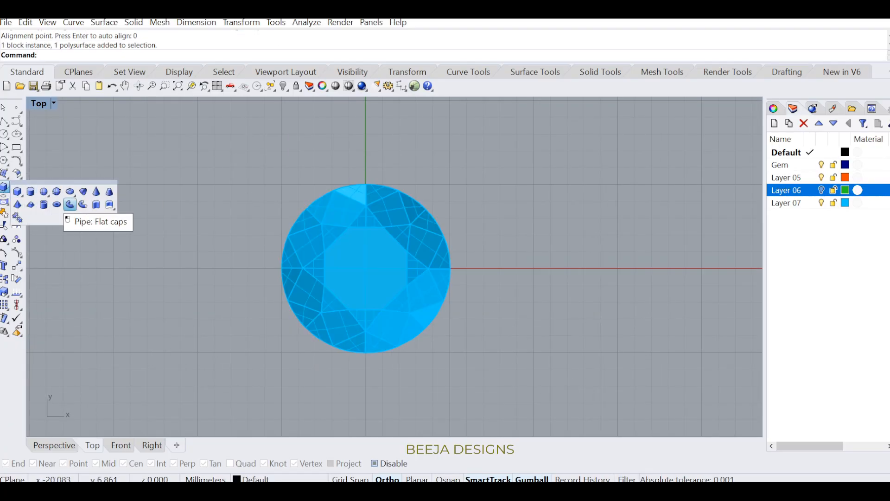
{"action": "left_click", "coordinate": [44, 205]}
{"action": "left_click", "coordinate": [365, 268]}
{"action": "scroll", "coordinate": [502, 237], "scroll_direction": "up", "scroll_amount": 3}
{"action": "left_click", "coordinate": [383, 309]}
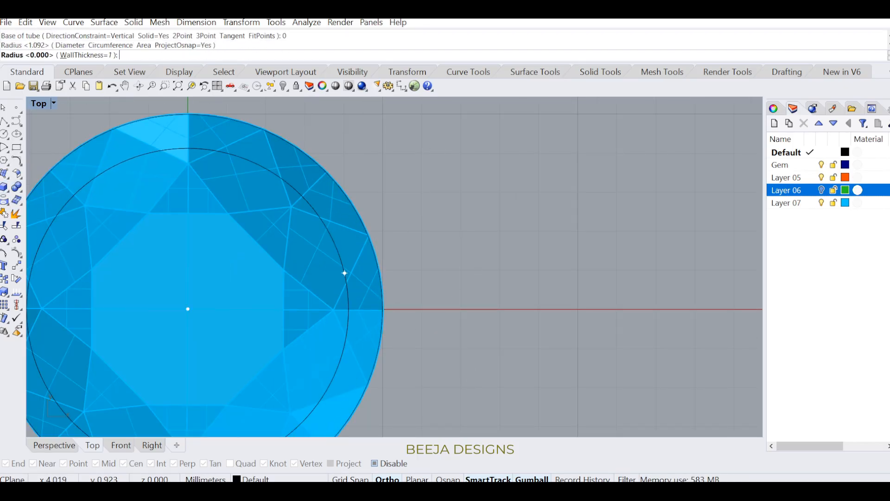
{"action": "type", "text": "w"}
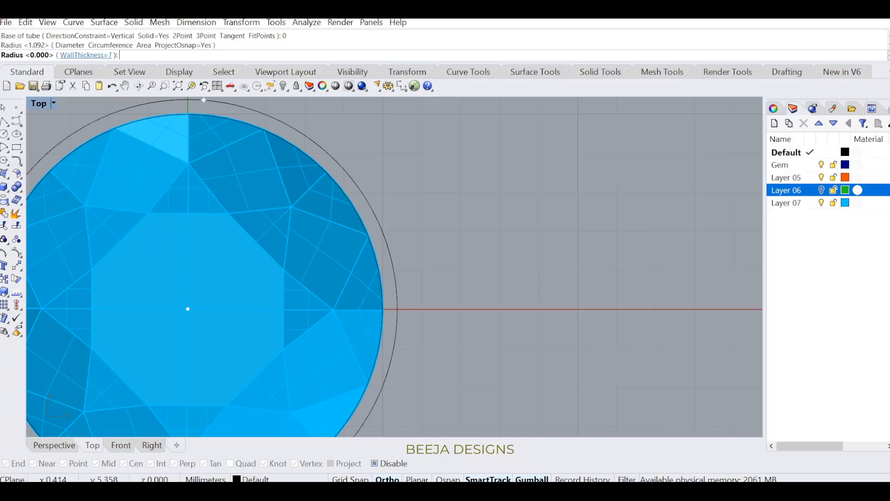
{"action": "key", "text": "Return"}
{"action": "key", "text": "Return"}
Step: Finish the tube in the front view with a height of -1 so it extends below the gem's girdle
{"action": "left_click", "coordinate": [129, 72]}
{"action": "left_click", "coordinate": [154, 85]}
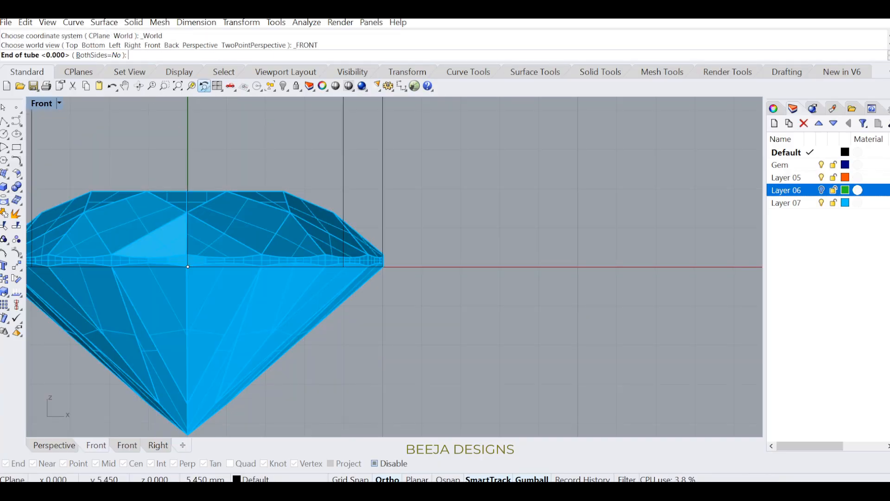
{"action": "scroll", "coordinate": [456, 262], "scroll_direction": "down", "scroll_amount": 6}
{"action": "type", "text": "1"}
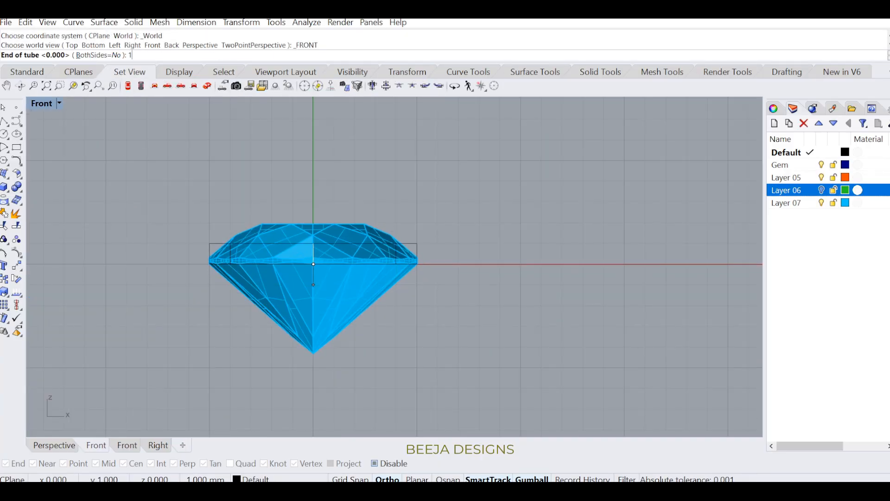
{"action": "type", "text": "-1"}
{"action": "key", "text": "Return"}
{"action": "left_click", "coordinate": [415, 277]}
{"action": "type", "text": "c"}
{"action": "key", "text": "Return"}
{"action": "left_click", "coordinate": [434, 274]}
{"action": "key", "text": "Escape"}
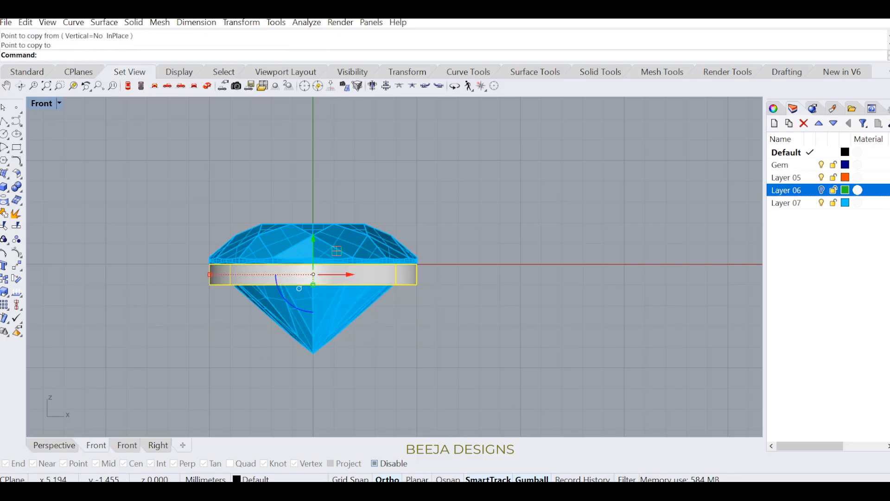
{"action": "key", "text": "ctrl+F1"}
{"action": "left_click", "coordinate": [4, 186]}
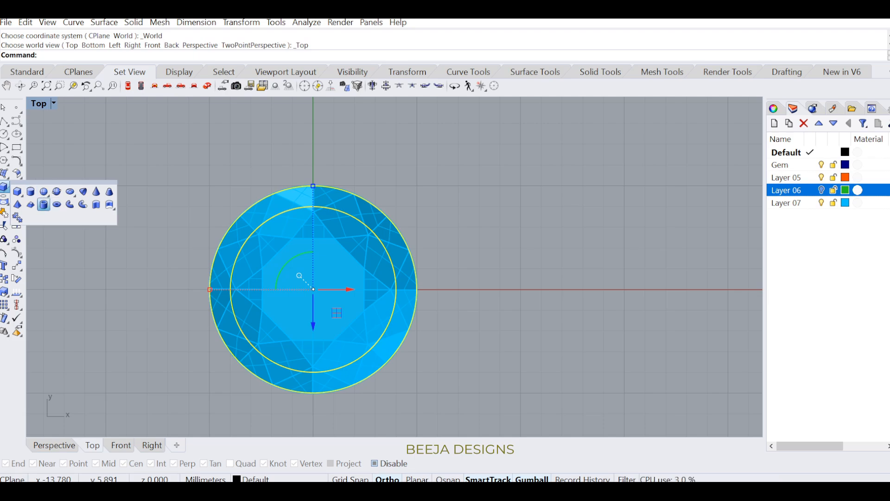
{"action": "left_click", "coordinate": [43, 204]}
{"action": "type", "text": "0"}
{"action": "key", "text": "Return"}
{"action": "scroll", "coordinate": [401, 291], "scroll_direction": "down", "scroll_amount": 2}
{"action": "scroll", "coordinate": [401, 291], "scroll_direction": "up", "scroll_amount": 3}
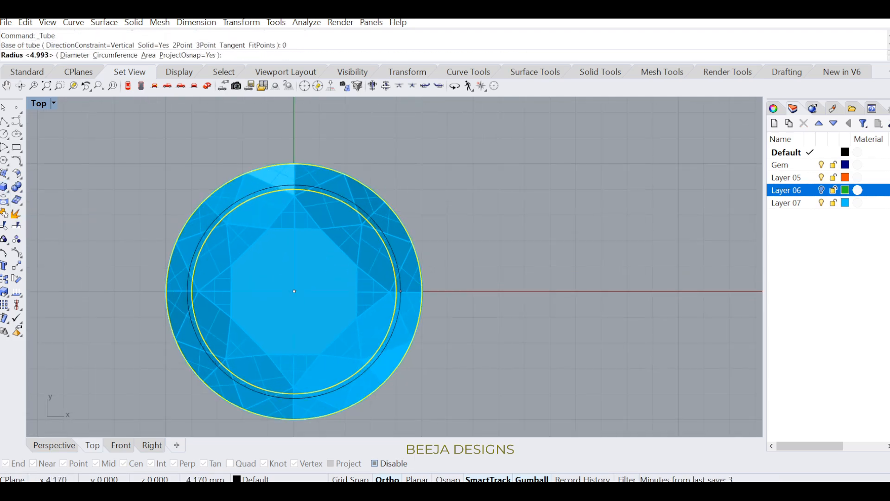
{"action": "key", "text": "Escape"}
{"action": "key", "text": "Escape"}
Step: Hide Layer 07 and draw an arc beside the ring with vertically aligned ends, bulging toward the ring
{"action": "left_click", "coordinate": [822, 202]}
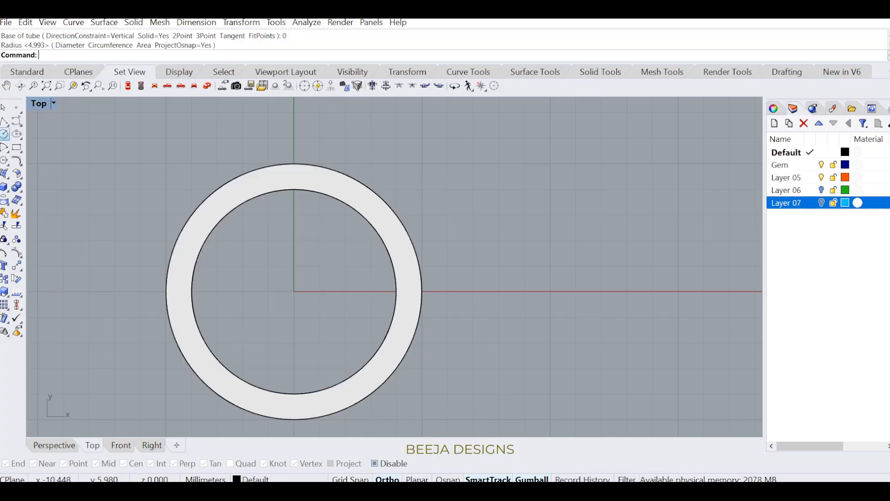
{"action": "left_click", "coordinate": [20, 124]}
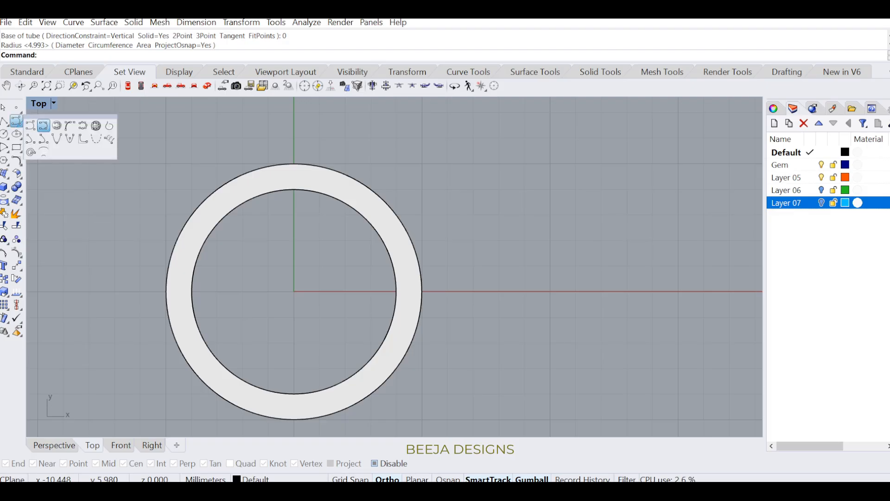
{"action": "left_click", "coordinate": [7, 151]}
{"action": "left_click", "coordinate": [17, 151]}
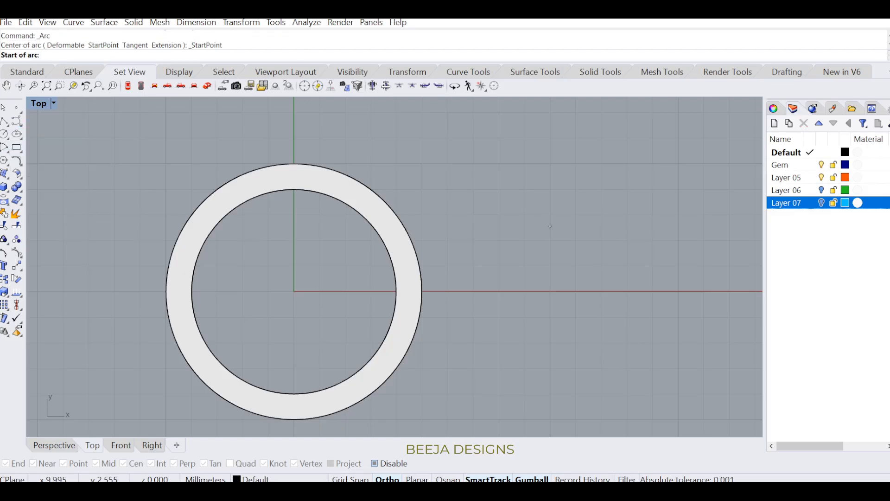
{"action": "left_click", "coordinate": [534, 211]}
{"action": "left_click", "coordinate": [534, 315], "text": "shift"}
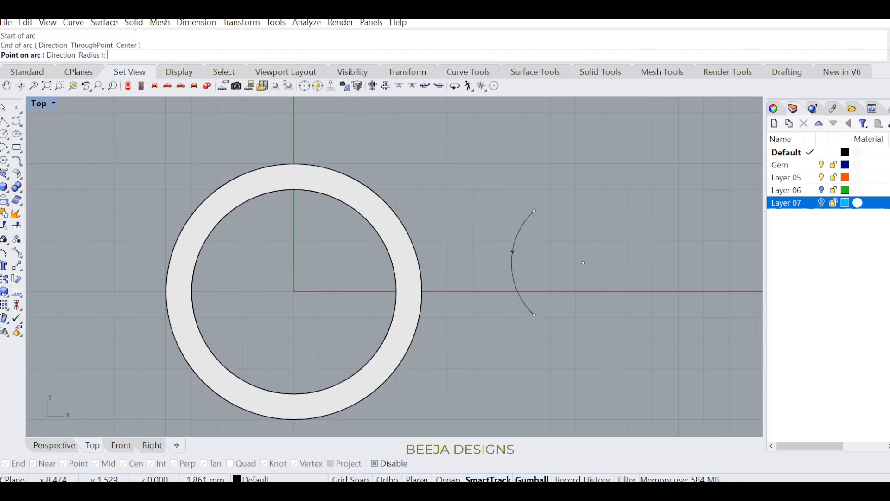
{"action": "left_click", "coordinate": [502, 256], "text": "shift"}
Step: Mirror the arc across the vertical line through its ends to form a leaf outline, and scale the outline up slightly
{"action": "type", "text": "Mi"}
{"action": "key", "text": "Return"}
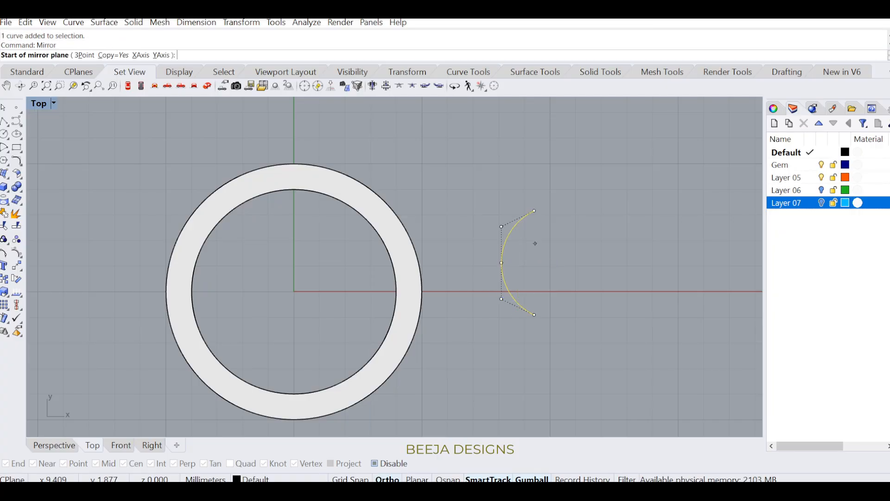
{"action": "left_click", "coordinate": [534, 314], "text": "alt"}
{"action": "left_click", "coordinate": [534, 171]}
{"action": "left_click_drag", "start_coordinate": [530, 212], "coordinate": [527, 217]}
{"action": "left_click_drag", "start_coordinate": [497, 263], "coordinate": [495, 263], "text": "shift"}
{"action": "left_click", "coordinate": [609, 221]}
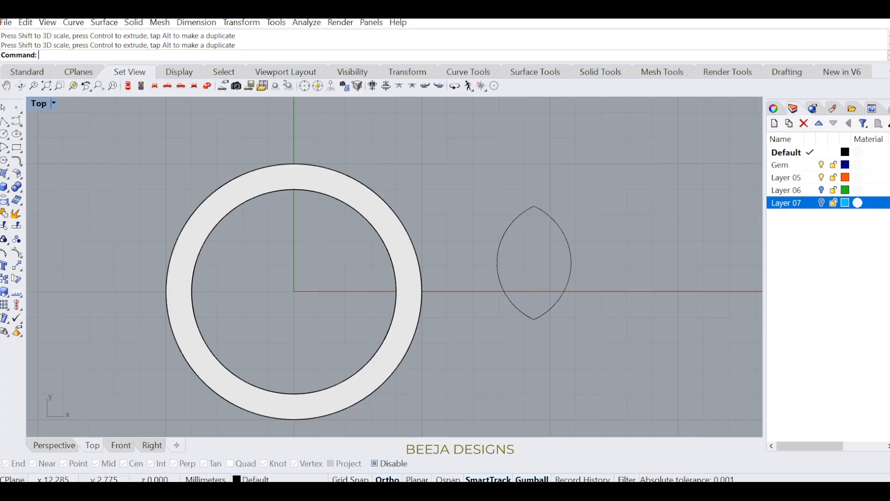
Step: Draw an arc between the leaf outline's two side midpoints, arching upward in the front view
{"action": "left_click", "coordinate": [4, 148]}
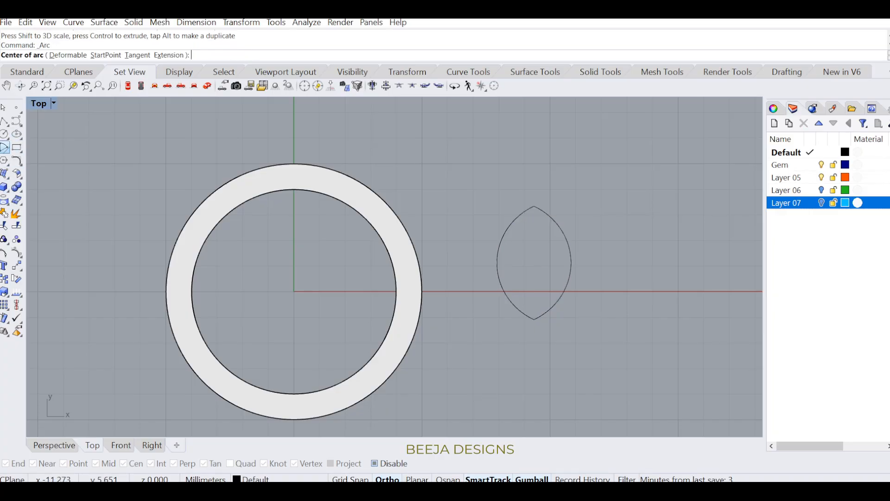
{"action": "left_click", "coordinate": [8, 151]}
{"action": "left_click", "coordinate": [19, 165]}
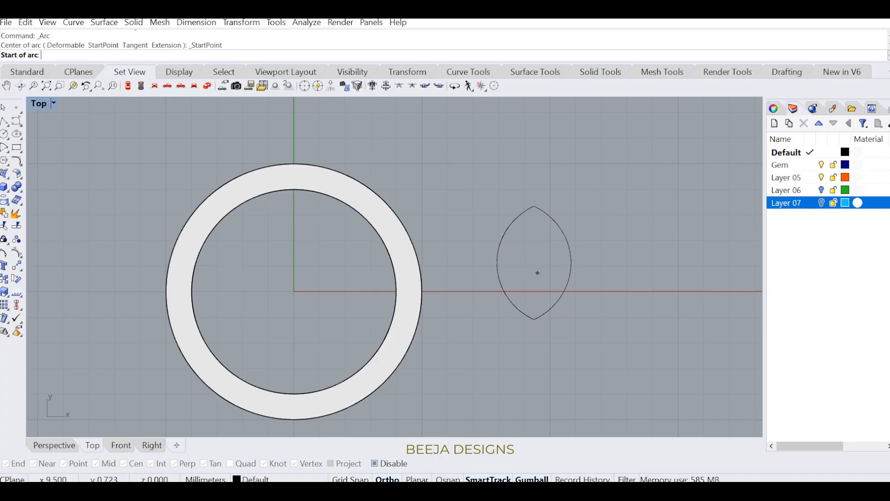
{"action": "left_click", "coordinate": [497, 262]}
{"action": "left_click", "coordinate": [571, 263]}
{"action": "key", "text": "ctrl+F2"}
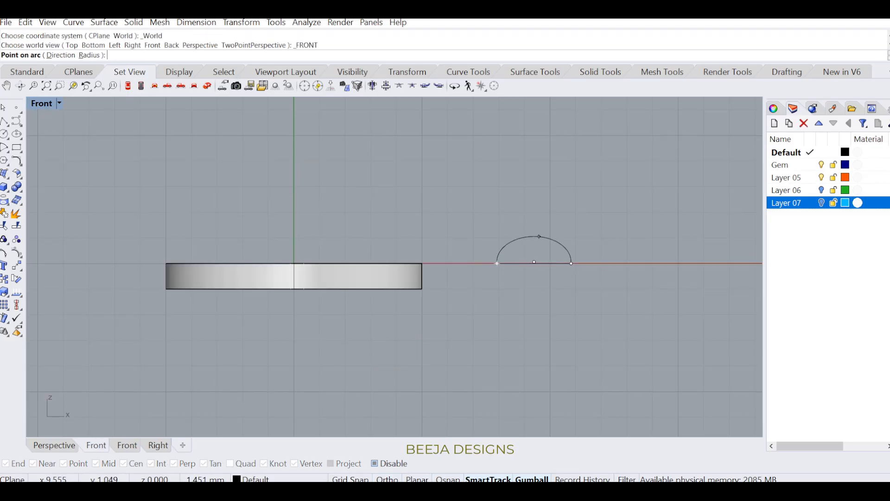
{"action": "scroll", "coordinate": [539, 236], "scroll_direction": "up", "scroll_amount": 3}
{"action": "left_click", "coordinate": [539, 236]}
Step: Delete the upright arc spanning the leaf outline
{"action": "left_click", "coordinate": [27, 72]}
{"action": "left_click", "coordinate": [138, 86]}
{"action": "left_click_drag", "start_coordinate": [404, 268], "coordinate": [341, 320]}
{"action": "left_click", "coordinate": [491, 291]}
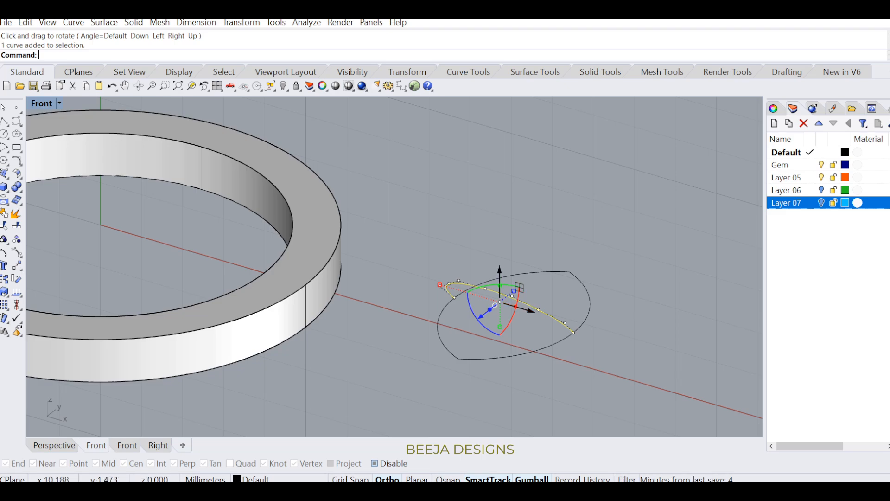
{"action": "key", "text": "Delete"}
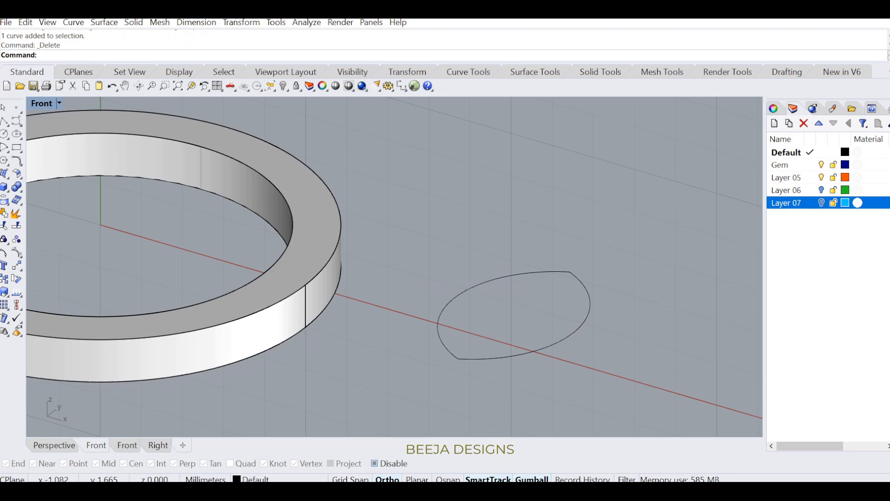
{"action": "key", "text": "Return"}
{"action": "key", "text": "Escape"}
Step: Draw a line across the leaf outline's widest points and a vertical guide line up from its midpoint
{"action": "left_click", "coordinate": [5, 121]}
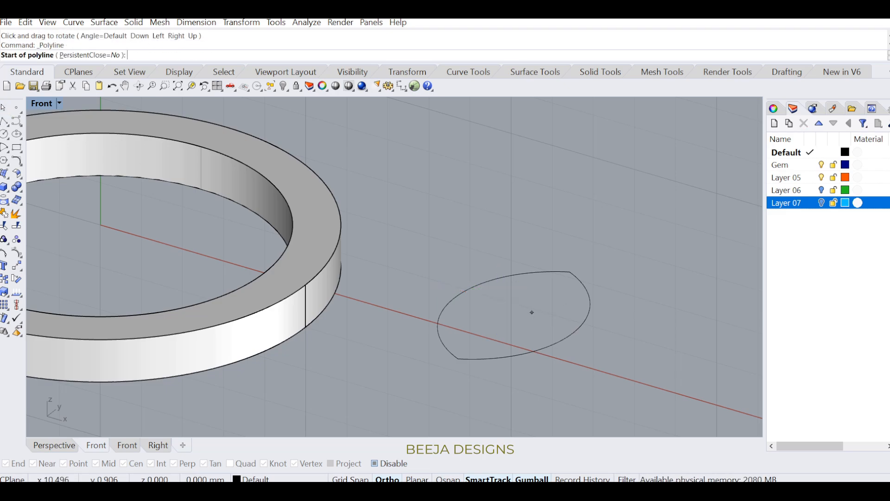
{"action": "left_click", "coordinate": [454, 297]}
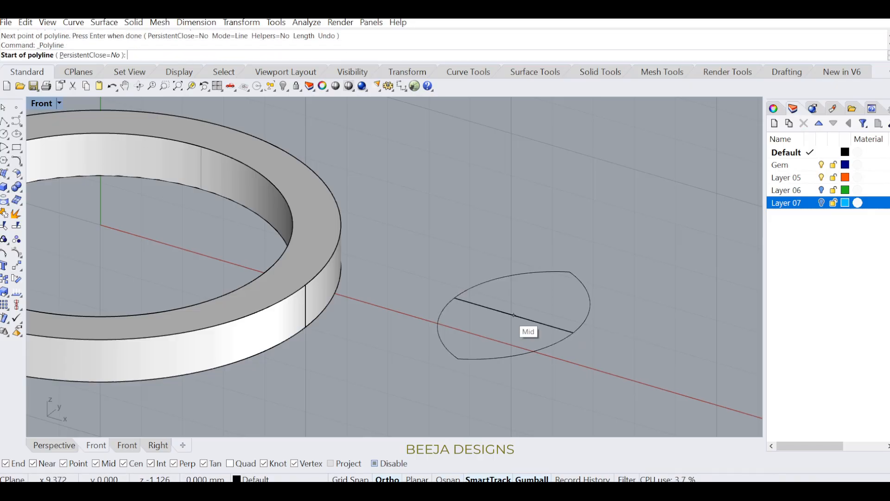
{"action": "left_click", "coordinate": [514, 270]}
{"action": "key", "text": "Return"}
Step: Draw an arc between the ends of the cross line, passing through the top of the vertical guide
{"action": "left_click", "coordinate": [7, 149]}
{"action": "left_click", "coordinate": [22, 162]}
{"action": "scroll", "coordinate": [520, 302], "scroll_direction": "up", "scroll_amount": 10}
{"action": "left_click", "coordinate": [332, 289]}
{"action": "left_click", "coordinate": [677, 385]}
{"action": "left_click", "coordinate": [502, 213]}
Step: Delete the vertical guide line and join the arc with the cross line into a closed profile
{"action": "scroll", "coordinate": [501, 215], "scroll_direction": "up", "scroll_amount": 3}
{"action": "left_click", "coordinate": [501, 297]}
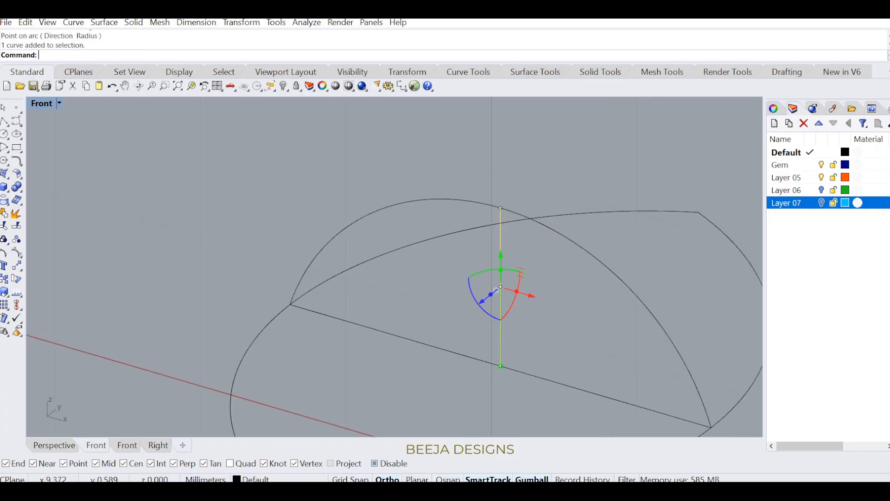
{"action": "key", "text": "Delete"}
{"action": "scroll", "coordinate": [494, 258], "scroll_direction": "down", "scroll_amount": 10}
{"action": "left_click", "coordinate": [495, 239]}
{"action": "key", "text": "ctrl+j"}
{"action": "left_click", "coordinate": [524, 304]}
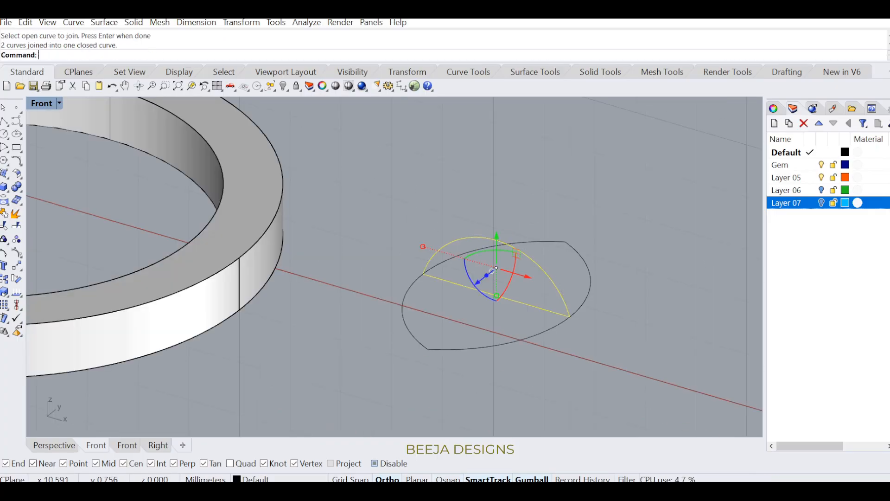
Step: Sweep the closed profile along the leaf outline's two side curves with Sweep2 to make half a domed leaf
{"action": "key", "text": "Escape"}
{"action": "key", "text": "Return"}
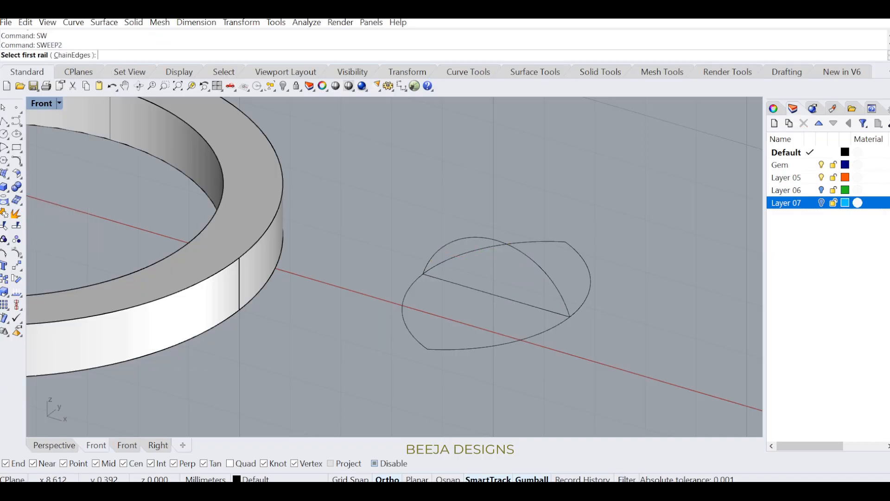
{"action": "left_click", "coordinate": [492, 247]}
{"action": "left_click", "coordinate": [503, 344]}
{"action": "left_click", "coordinate": [525, 303]}
{"action": "key", "text": "Return"}
{"action": "key", "text": "Return"}
{"action": "left_click", "coordinate": [436, 366]}
Step: Mirror the half dome across its flat edge in the top view and join both halves into one solid
{"action": "left_click", "coordinate": [483, 297]}
{"action": "key", "text": "ctrl+F1"}
{"action": "key", "text": "Return"}
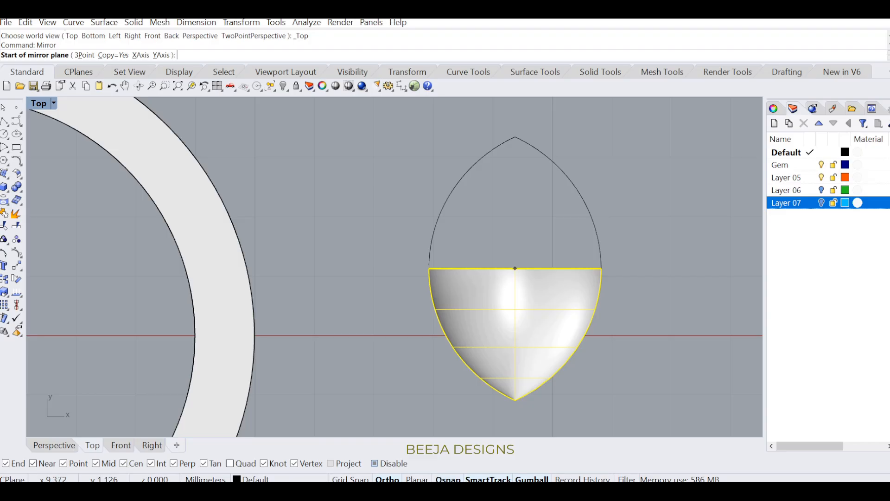
{"action": "left_click", "coordinate": [515, 268]}
{"action": "left_click", "coordinate": [623, 269]}
{"action": "key", "text": "ctrl+j"}
{"action": "left_click", "coordinate": [595, 256]}
{"action": "key", "text": "Escape"}
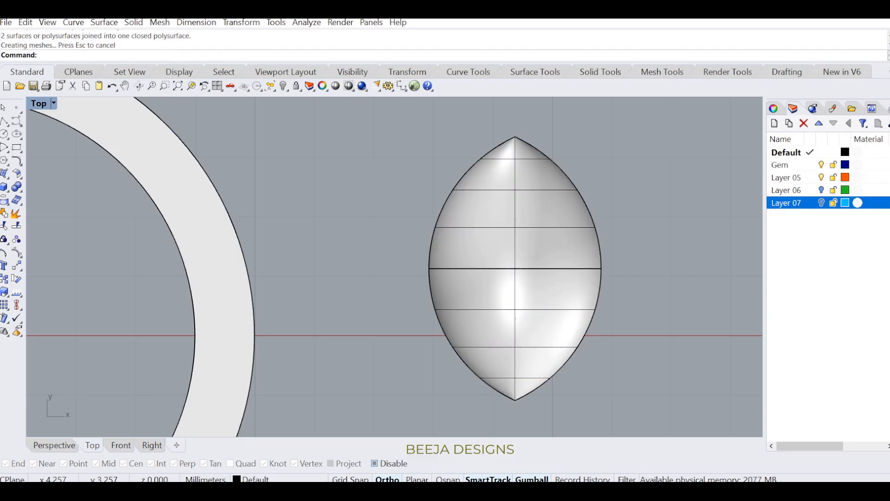
Step: Extrude the leaf outline curves downward to the level of the ring's underside to form a base under the dome
{"action": "left_click", "coordinate": [138, 86]}
{"action": "left_click_drag", "start_coordinate": [534, 352], "coordinate": [602, 182]}
{"action": "key", "text": "Return"}
{"action": "left_click", "coordinate": [533, 265]}
{"action": "left_click", "coordinate": [482, 278]}
{"action": "key", "text": "Return"}
{"action": "key", "text": "ctrl+F2"}
{"action": "left_click", "coordinate": [515, 322]}
Step: Group the leaf's dome and extruded base
{"action": "left_click", "coordinate": [595, 299]}
{"action": "left_click_drag", "start_coordinate": [663, 296], "coordinate": [442, 355]}
{"action": "left_click", "coordinate": [543, 234], "text": "shift"}
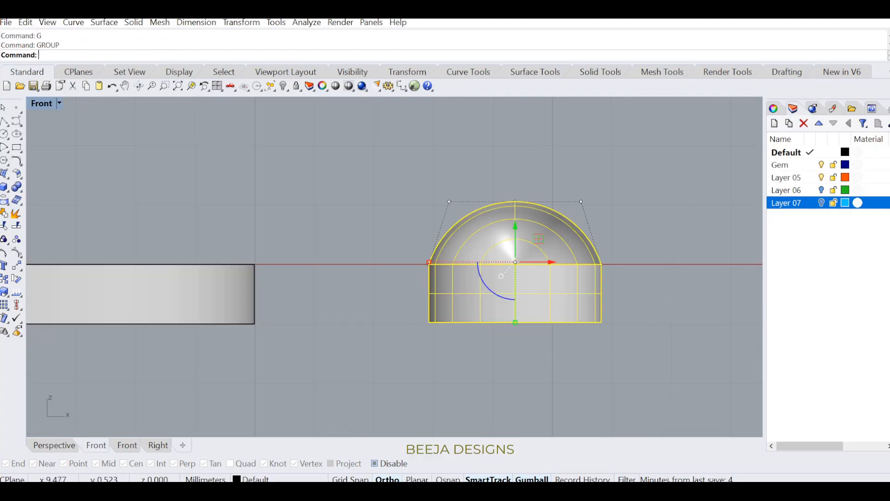
{"action": "type", "text": "op"}
{"action": "key", "text": "Return"}
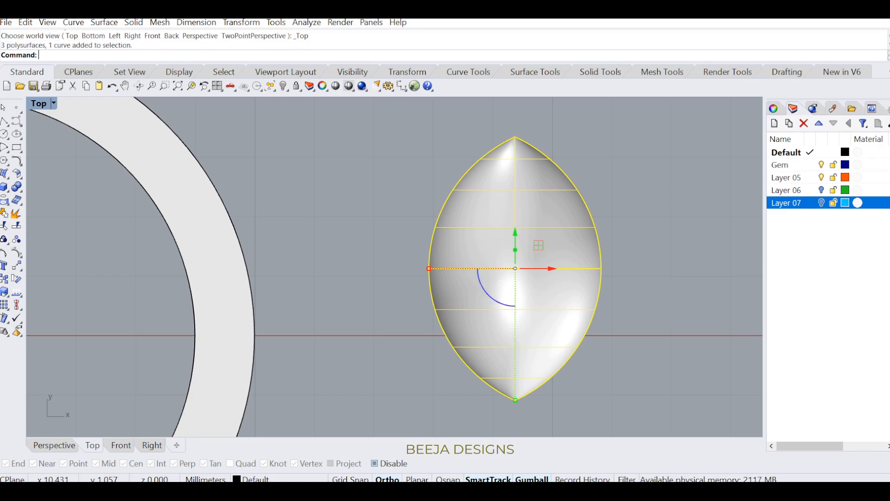
Step: Ungroup the leaf, reselect its parts without the cross-section curve, and group them again
{"action": "type", "text": "UG"}
{"action": "key", "text": "Return"}
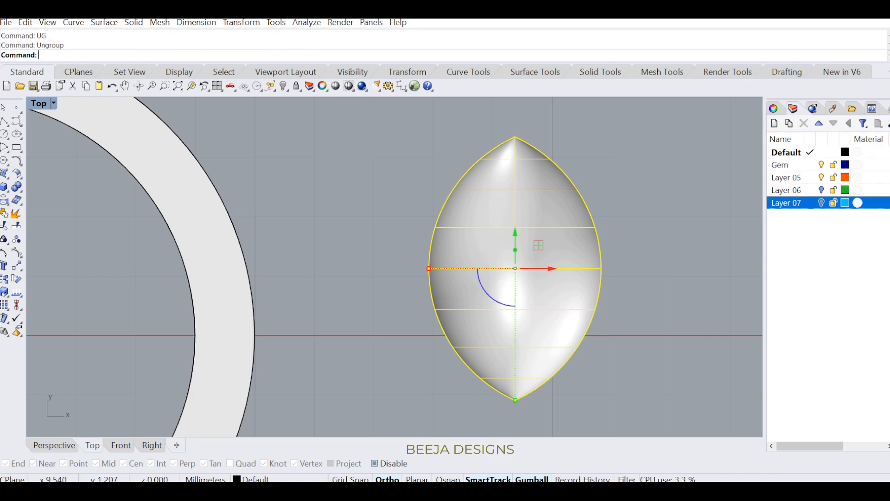
{"action": "left_click", "coordinate": [390, 248]}
{"action": "left_click_drag", "start_coordinate": [654, 205], "coordinate": [385, 304]}
{"action": "left_click_drag", "start_coordinate": [373, 256], "coordinate": [672, 282], "text": "ctrl"}
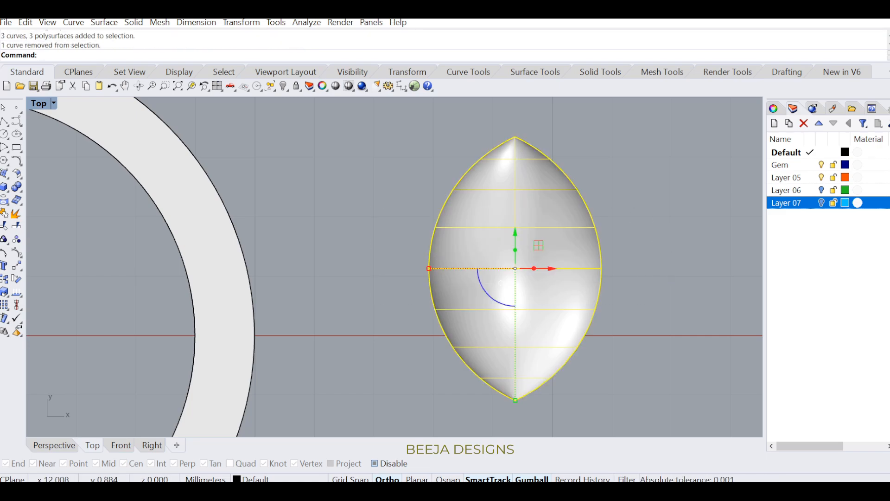
{"action": "type", "text": "G"}
{"action": "key", "text": "Return"}
Step: Move the leaf group next to the ring's outer edge, just below the horizontal axis in the top view
{"action": "scroll", "coordinate": [641, 236], "scroll_direction": "down", "scroll_amount": 6}
{"action": "left_click", "coordinate": [641, 236]}
{"action": "left_click", "coordinate": [608, 242]}
{"action": "left_click_drag", "start_coordinate": [598, 230], "coordinate": [508, 339]}
{"action": "scroll", "coordinate": [559, 210], "scroll_direction": "down", "scroll_amount": 4}
{"action": "left_click", "coordinate": [547, 238]}
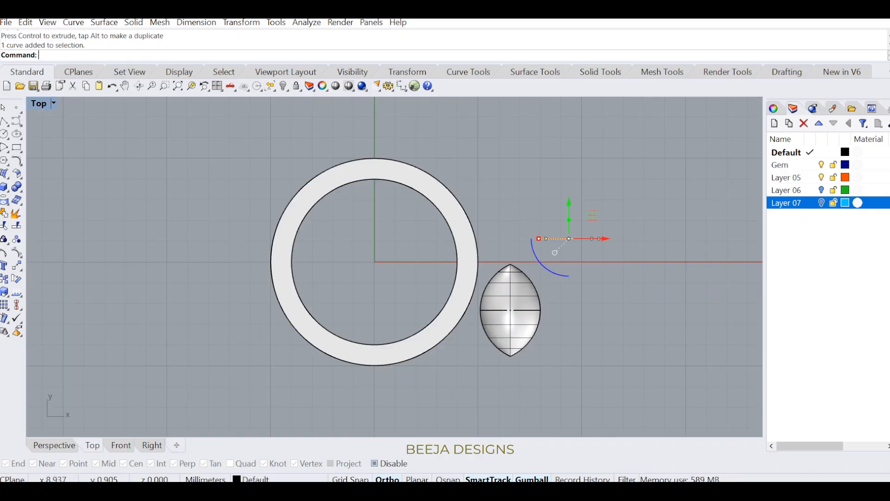
Step: Undo the last move of the leaf group
{"action": "key", "text": "ctrl+F1"}
{"action": "key", "text": "Escape"}
{"action": "left_click", "coordinate": [510, 300]}
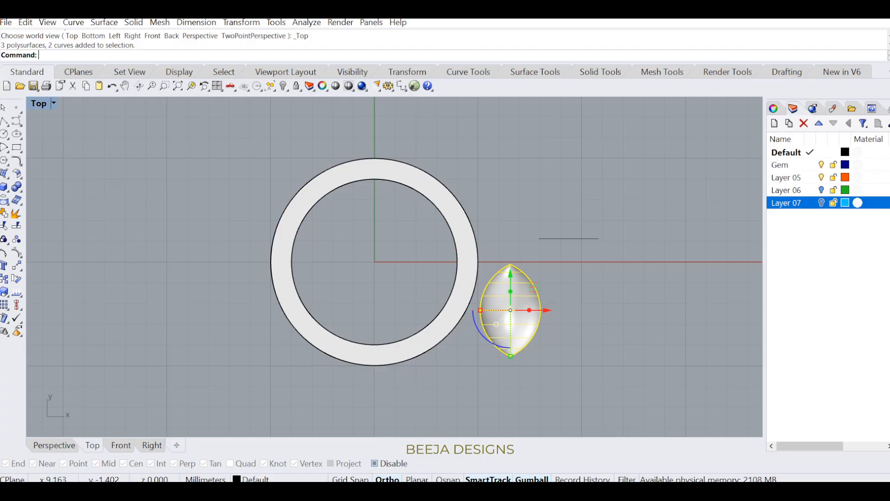
{"action": "key", "text": "Escape"}
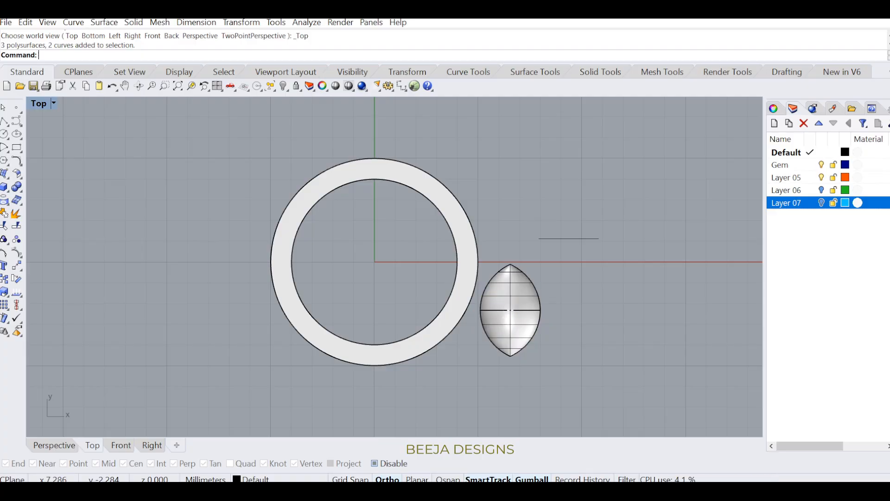
{"action": "key", "text": "ctrl+z"}
{"action": "key", "text": "Escape"}
Step: Ungroup the leaf group in the front view
{"action": "key", "text": "ctrl+F2"}
{"action": "scroll", "coordinate": [576, 273], "scroll_direction": "up", "scroll_amount": 2}
{"action": "left_click", "coordinate": [576, 277]}
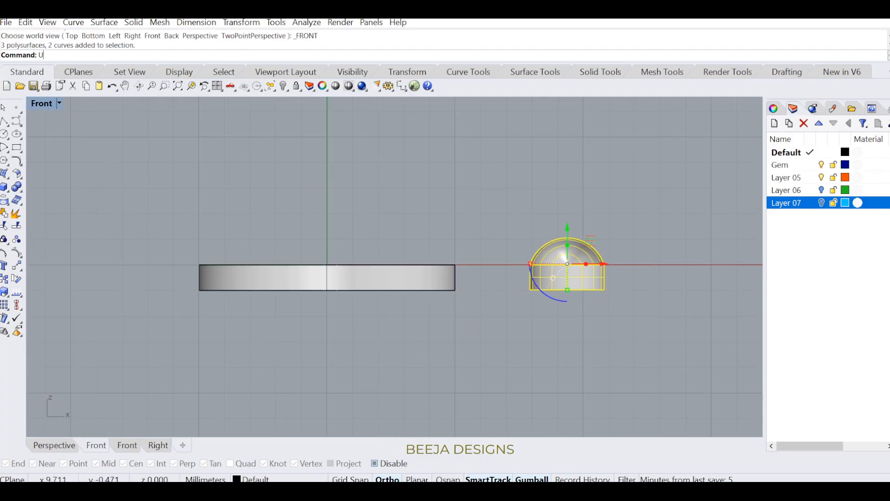
{"action": "type", "text": "G"}
{"action": "key", "text": "Return"}
{"action": "left_click", "coordinate": [620, 270]}
{"action": "right_click", "coordinate": [620, 271]}
Step: Select the leaf's dome and base polysurfaces without the curves and assign them to Layer 05
{"action": "left_click", "coordinate": [589, 248]}
{"action": "scroll", "coordinate": [588, 249], "scroll_direction": "up", "scroll_amount": 8}
{"action": "left_click", "coordinate": [583, 327]}
{"action": "right_click", "coordinate": [573, 324]}
{"action": "left_click", "coordinate": [573, 263]}
{"action": "left_click", "coordinate": [573, 310]}
{"action": "left_click", "coordinate": [580, 262], "text": "shift"}
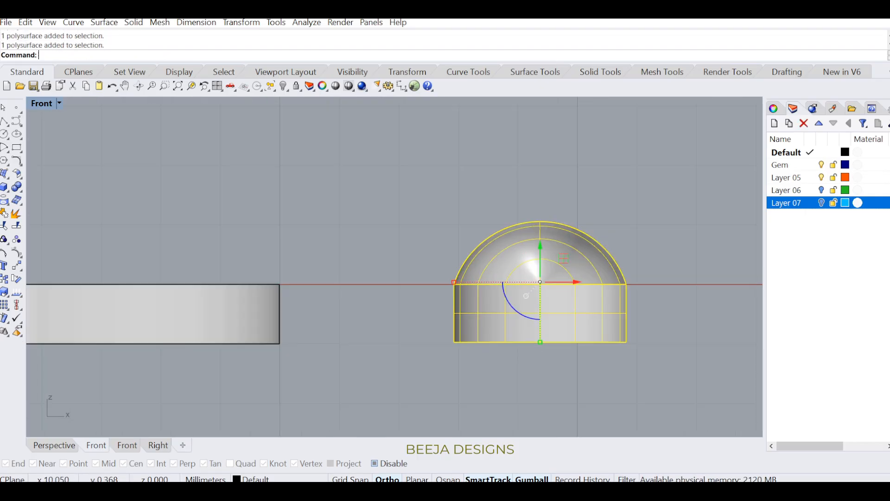
{"action": "left_click", "coordinate": [139, 85]}
{"action": "left_click_drag", "start_coordinate": [742, 325], "coordinate": [689, 375]}
{"action": "left_click", "coordinate": [619, 371], "text": "shift"}
{"action": "left_click", "coordinate": [250, 478]}
{"action": "left_click", "coordinate": [258, 437]}
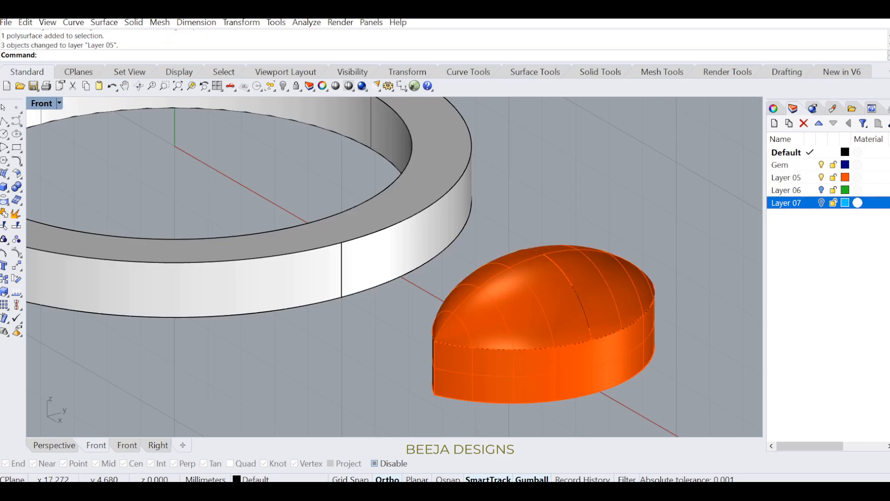
Step: Group the leaf's three orange polysurfaces
{"action": "left_click", "coordinate": [574, 304]}
{"action": "left_click", "coordinate": [580, 373], "text": "shift"}
{"action": "left_click", "coordinate": [612, 366], "text": "shift"}
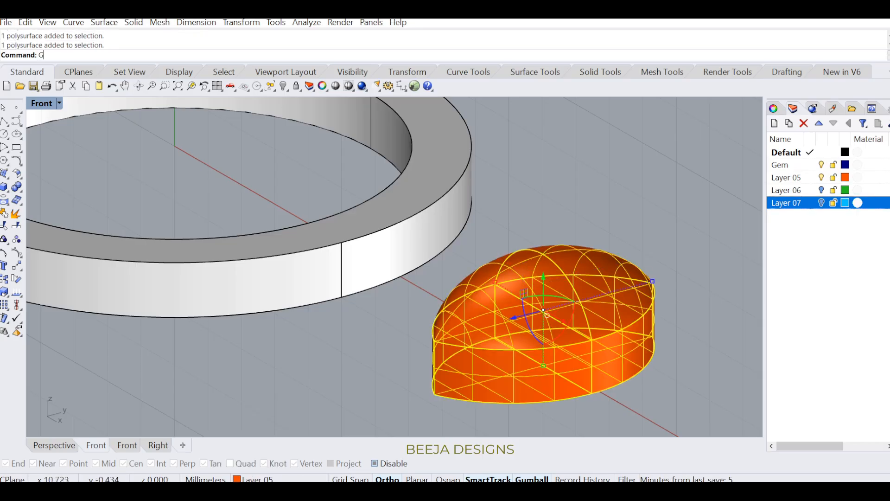
Step: Rotate the leaf group 90° in the top view
{"action": "key", "text": "ctrl+F1"}
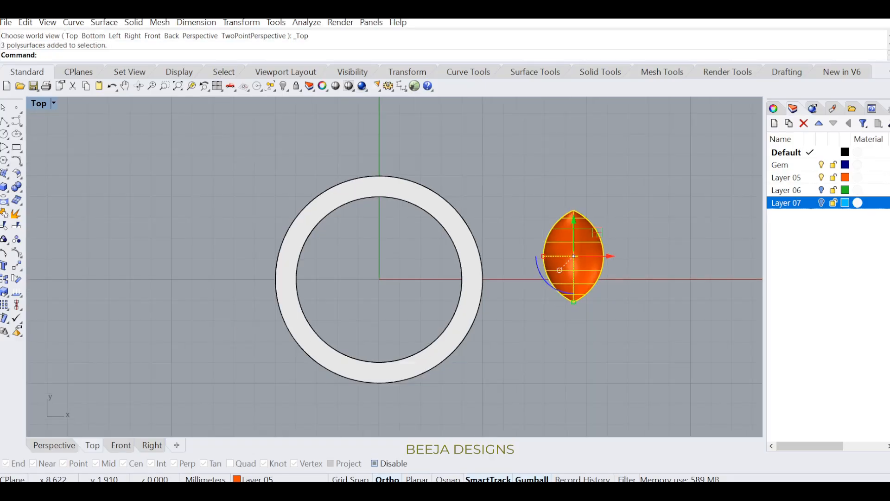
{"action": "left_click", "coordinate": [553, 286]}
{"action": "type", "text": "90"}
{"action": "key", "text": "Return"}
Step: Center the leaf group on the horizontal axis using the origin (0) and slide it along the axis to the ring's outer edge
{"action": "left_click_drag", "start_coordinate": [593, 233], "coordinate": [542, 257]}
{"action": "left_click_drag", "start_coordinate": [651, 223], "coordinate": [558, 257]}
{"action": "left_click", "coordinate": [606, 255]}
{"action": "type", "text": "20"}
{"action": "key", "text": "Return"}
{"action": "left_click", "coordinate": [540, 267]}
{"action": "key", "text": "Return"}
{"action": "type", "text": "c"}
{"action": "key", "text": "Return"}
{"action": "type", "text": "0"}
{"action": "key", "text": "Return"}
{"action": "left_click_drag", "start_coordinate": [417, 279], "coordinate": [553, 279]}
Step: Lower the leaf group by about 0.57 mm in the front view
{"action": "key", "text": "ctrl+F2"}
{"action": "scroll", "coordinate": [511, 285], "scroll_direction": "up", "scroll_amount": 6}
{"action": "scroll", "coordinate": [463, 308], "scroll_direction": "down", "scroll_amount": 6}
{"action": "scroll", "coordinate": [513, 270], "scroll_direction": "up", "scroll_amount": 6}
{"action": "left_click_drag", "start_coordinate": [476, 257], "coordinate": [476, 280]}
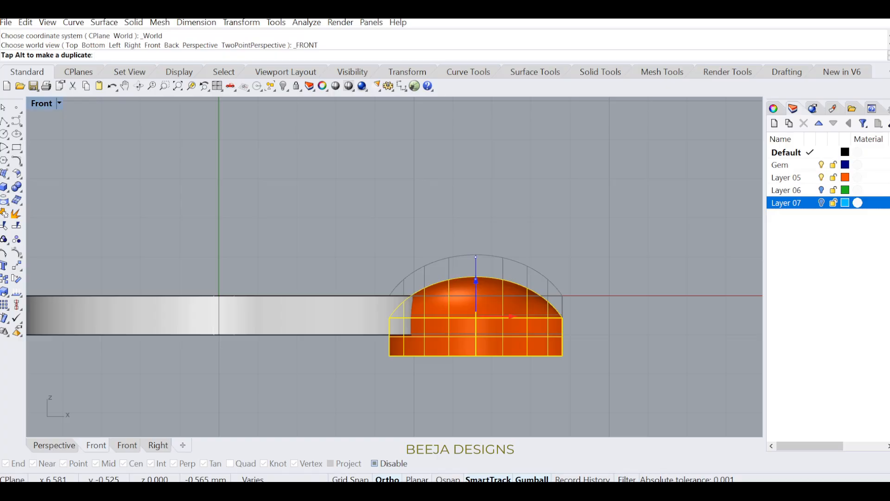
Step: Rotate the leaf group in the front view so its outer tip slopes down, and shift it slightly away from the ring's centre
{"action": "type", "text": "rotate"}
{"action": "key", "text": "Return"}
{"action": "left_click", "coordinate": [372, 311]}
{"action": "left_click", "coordinate": [633, 312]}
{"action": "left_click", "coordinate": [623, 378]}
{"action": "left_click_drag", "start_coordinate": [502, 339], "coordinate": [518, 339]}
{"action": "key", "text": "Escape"}
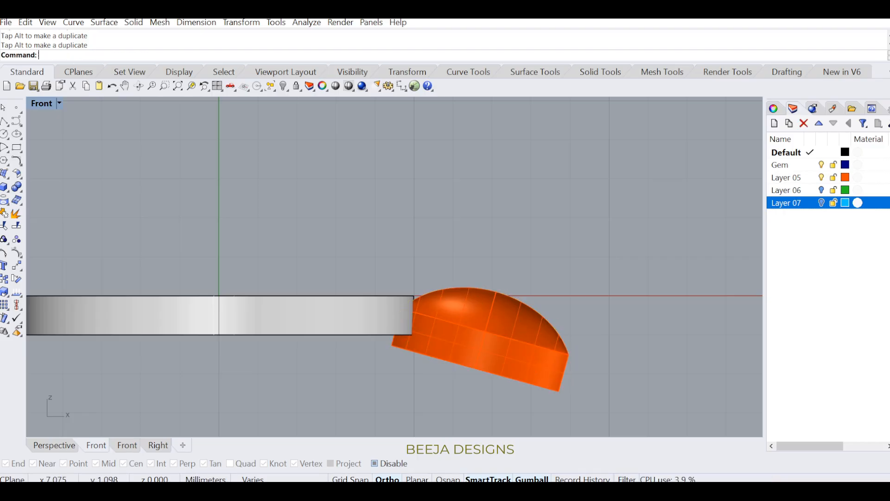
Step: Rotate the leaf group back upward by about 5.4° around its inner end in the front view
{"action": "scroll", "coordinate": [456, 306], "scroll_direction": "down", "scroll_amount": 4}
{"action": "left_click", "coordinate": [466, 307]}
{"action": "key", "text": "ctrl+F1"}
{"action": "key", "text": "Escape"}
{"action": "scroll", "coordinate": [457, 340], "scroll_direction": "down", "scroll_amount": 4}
{"action": "left_click", "coordinate": [481, 298]}
{"action": "key", "text": "ctrl+F2"}
{"action": "type", "text": "RR"}
{"action": "key", "text": "Return"}
{"action": "left_click", "coordinate": [441, 294]}
{"action": "left_click", "coordinate": [581, 362], "text": "shift"}
{"action": "left_click", "coordinate": [563, 341], "text": "shift"}
Step: Try to array the leaf group along the ring's circle as 20 items with Freeform orientation
{"action": "key", "text": "ctrl+F1"}
{"action": "left_click", "coordinate": [493, 302]}
{"action": "type", "text": "A"}
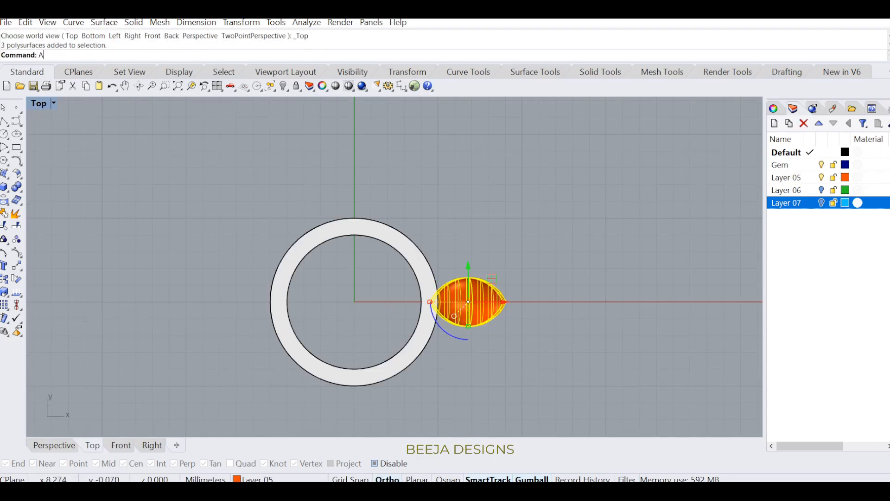
{"action": "type", "text": "r"}
{"action": "key", "text": "Return"}
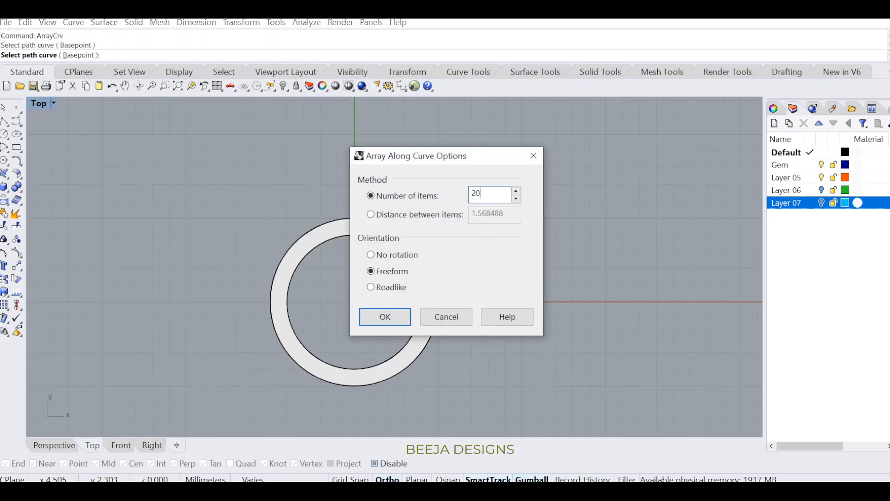
{"action": "left_click", "coordinate": [385, 317]}
{"action": "key", "text": "ctrl+z"}
Step: Array the leaf group along the ring's circle as 14 items with Freeform orientation
{"action": "key", "text": "Return"}
{"action": "left_click", "coordinate": [421, 254]}
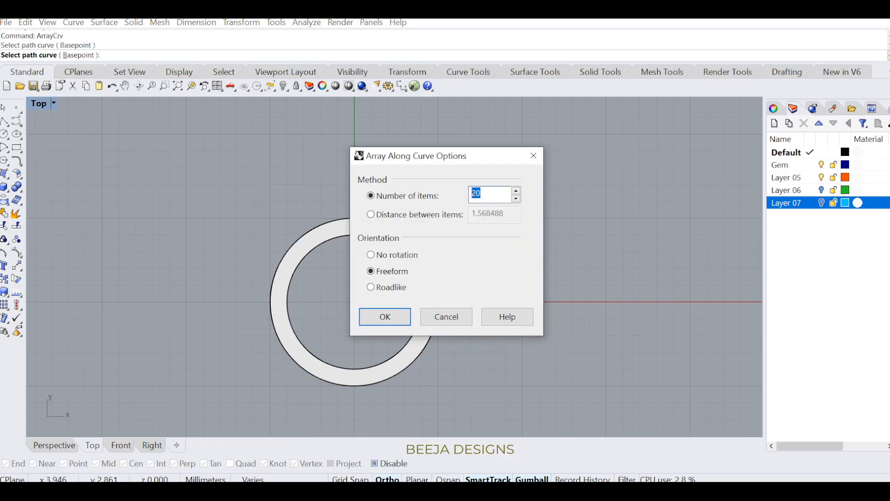
{"action": "left_click", "coordinate": [384, 316]}
{"action": "key", "text": "Escape"}
{"action": "left_click", "coordinate": [478, 302]}
{"action": "type", "text": "c"}
{"action": "key", "text": "Return"}
{"action": "left_click", "coordinate": [478, 303]}
{"action": "key", "text": "Escape"}
{"action": "key", "text": "Escape"}
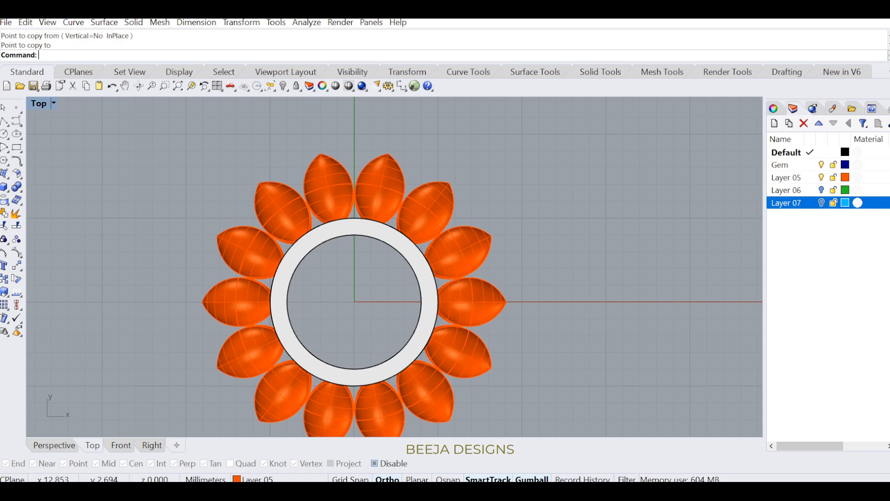
Step: Try to assign the ring to the hidden Layer 06
{"action": "left_click", "coordinate": [426, 337]}
{"action": "left_click", "coordinate": [258, 479]}
{"action": "left_click", "coordinate": [246, 453]}
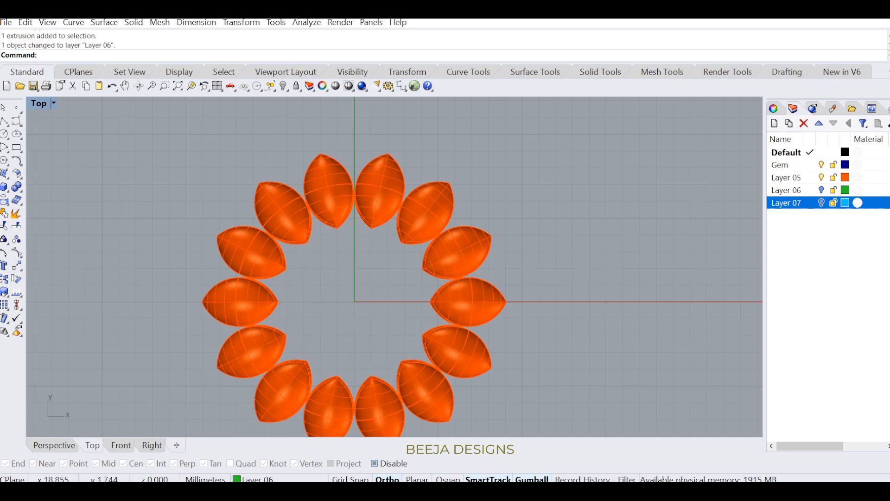
{"action": "key", "text": "ctrl+z"}
Step: Select the ring and create a new layer named Layer 01 with a magenta colour
{"action": "left_click", "coordinate": [340, 373]}
{"action": "left_click", "coordinate": [258, 478]}
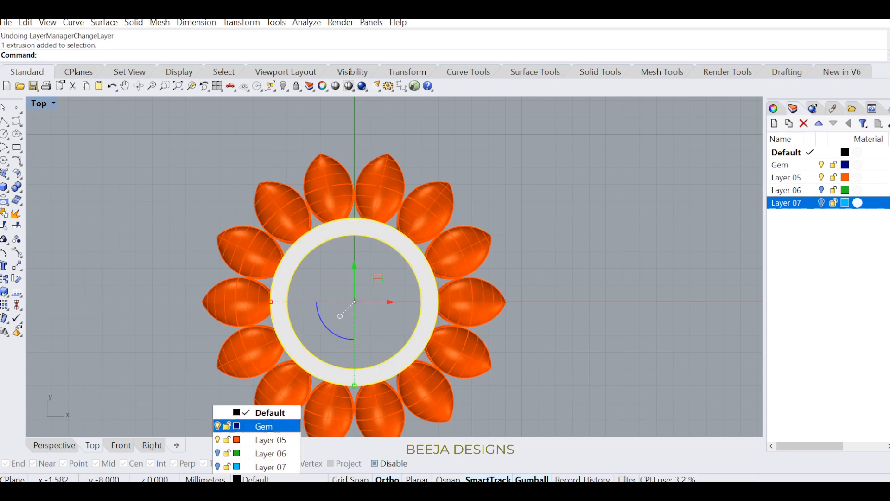
{"action": "left_click", "coordinate": [774, 123]}
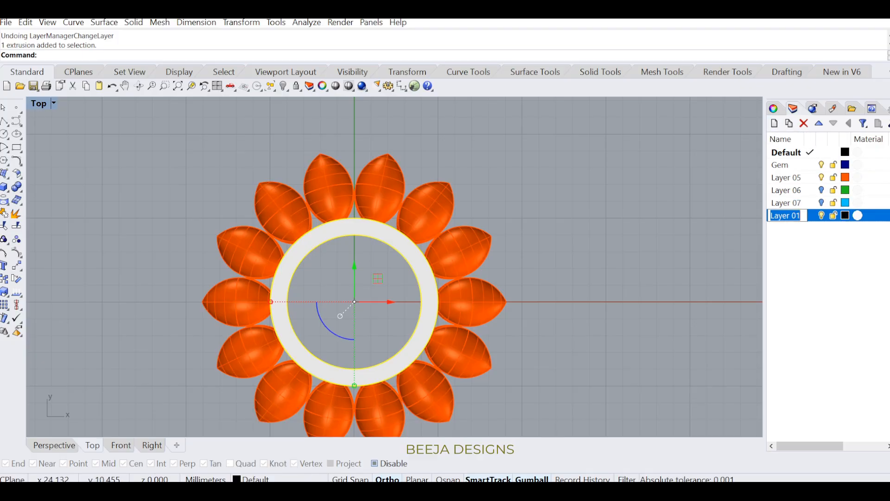
{"action": "left_click", "coordinate": [845, 215]}
{"action": "left_click", "coordinate": [322, 294]}
{"action": "left_click", "coordinate": [489, 401]}
Step: Assign the ring to Layer 01 and hide that layer
{"action": "left_click", "coordinate": [258, 479]}
{"action": "left_click", "coordinate": [270, 467]}
{"action": "left_click", "coordinate": [595, 297]}
{"action": "left_click", "coordinate": [821, 215]}
Step: Rotate all the leaves about the origin (0) by about -12.8° so the horizontal axis runs between two leaves
{"action": "scroll", "coordinate": [506, 185], "scroll_direction": "down", "scroll_amount": 4}
{"action": "left_click_drag", "start_coordinate": [512, 177], "coordinate": [390, 318]}
{"action": "type", "text": "rotate"}
{"action": "key", "text": "Return"}
{"action": "type", "text": "0"}
{"action": "key", "text": "Return"}
{"action": "scroll", "coordinate": [492, 218], "scroll_direction": "up", "scroll_amount": 4}
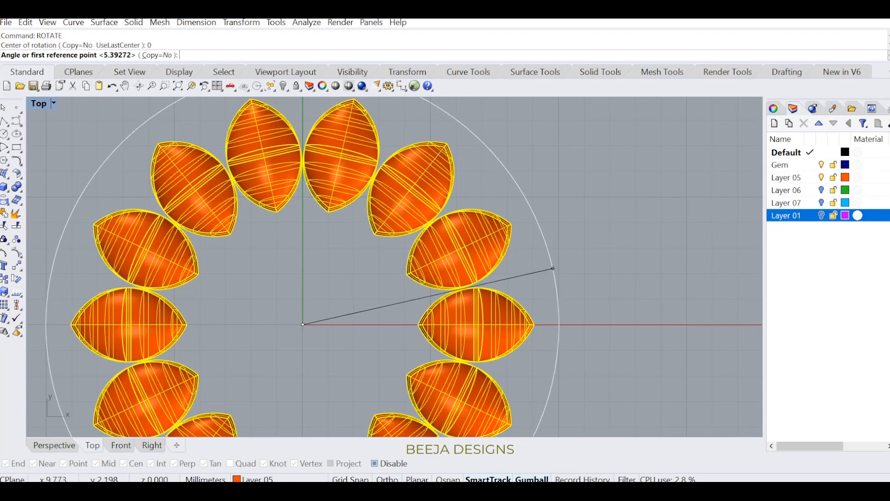
{"action": "left_click", "coordinate": [554, 268]}
{"action": "key", "text": "F8"}
{"action": "left_click", "coordinate": [589, 306]}
{"action": "left_click", "coordinate": [593, 290]}
Step: Make a rotated copy of the leaf just above the horizontal axis, turned about the origin (0) by about -12.9° onto the axis
{"action": "left_click", "coordinate": [492, 284]}
{"action": "type", "text": "RT"}
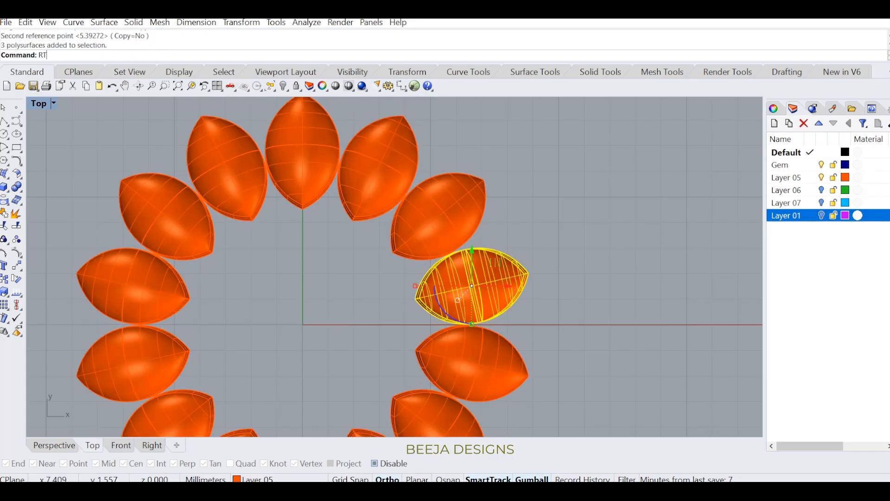
{"action": "key", "text": "Return"}
{"action": "type", "text": "0"}
{"action": "key", "text": "Return"}
{"action": "key", "text": "F8"}
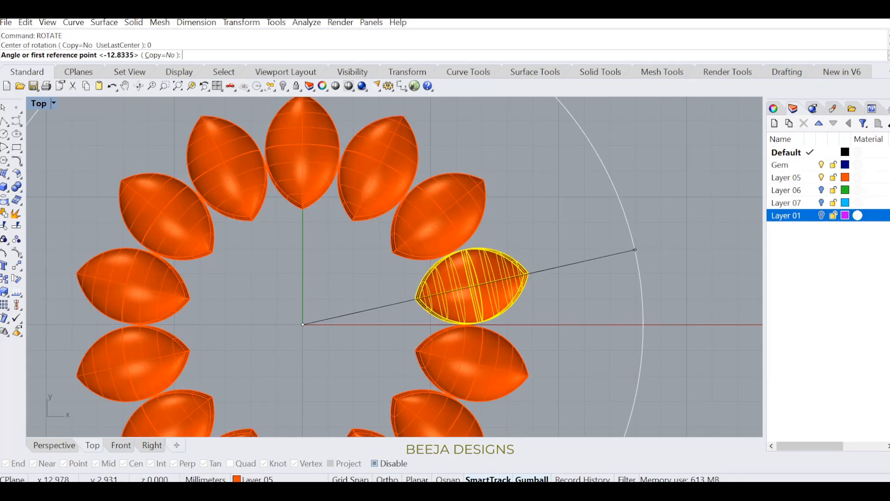
{"action": "left_click", "coordinate": [635, 250]}
{"action": "key", "text": "F8"}
{"action": "type", "text": "c"}
{"action": "key", "text": "Return"}
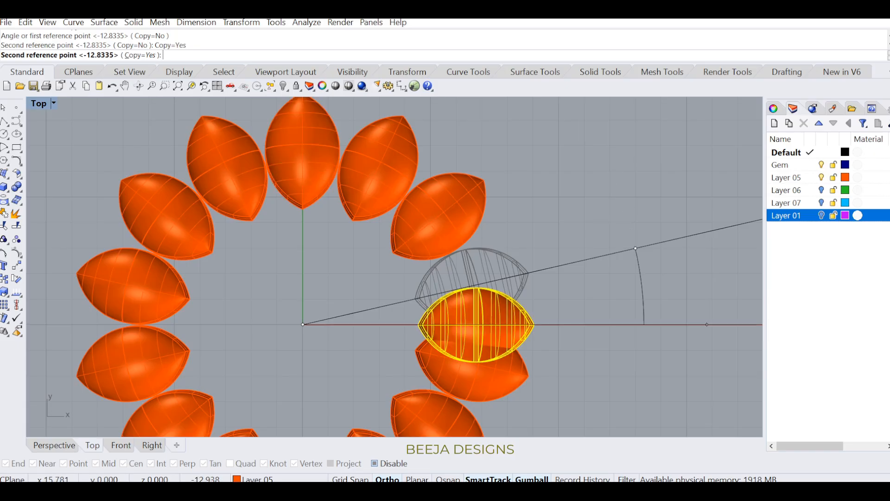
{"action": "left_click", "coordinate": [707, 325]}
{"action": "key", "text": "Return"}
Step: Move the copied leaf outward along the horizontal axis and lower it slightly in the front view
{"action": "left_click", "coordinate": [531, 316]}
{"action": "left_click", "coordinate": [518, 319]}
{"action": "left_click_drag", "start_coordinate": [518, 318], "coordinate": [589, 320]}
{"action": "key", "text": "ctrl+F2"}
{"action": "scroll", "coordinate": [569, 307], "scroll_direction": "down", "scroll_amount": 2}
{"action": "left_click_drag", "start_coordinate": [550, 282], "coordinate": [551, 299]}
{"action": "key", "text": "Escape"}
{"action": "key", "text": "ctrl+F1"}
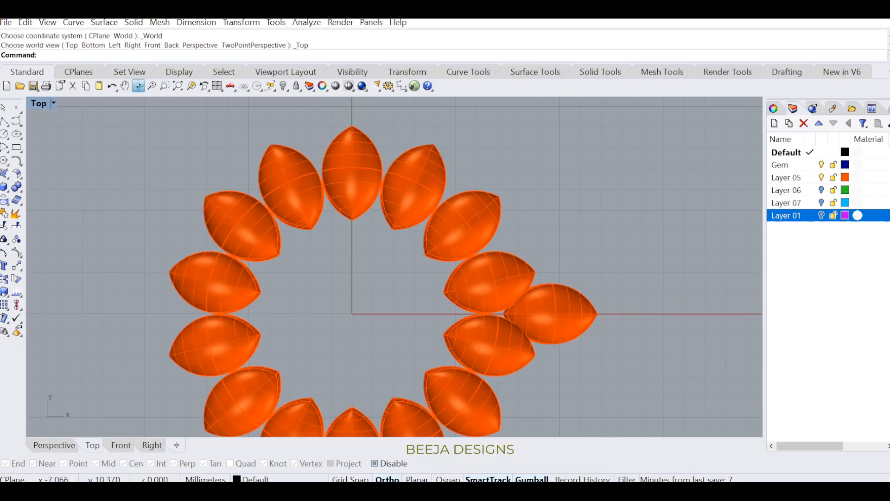
Step: Tilt the outer leaf around its inner end in the front view
{"action": "left_click", "coordinate": [139, 86]}
{"action": "left_click_drag", "start_coordinate": [134, 342], "coordinate": [148, 236]}
{"action": "right_click_drag", "start_coordinate": [279, 260], "coordinate": [279, 216]}
{"action": "left_click", "coordinate": [564, 306]}
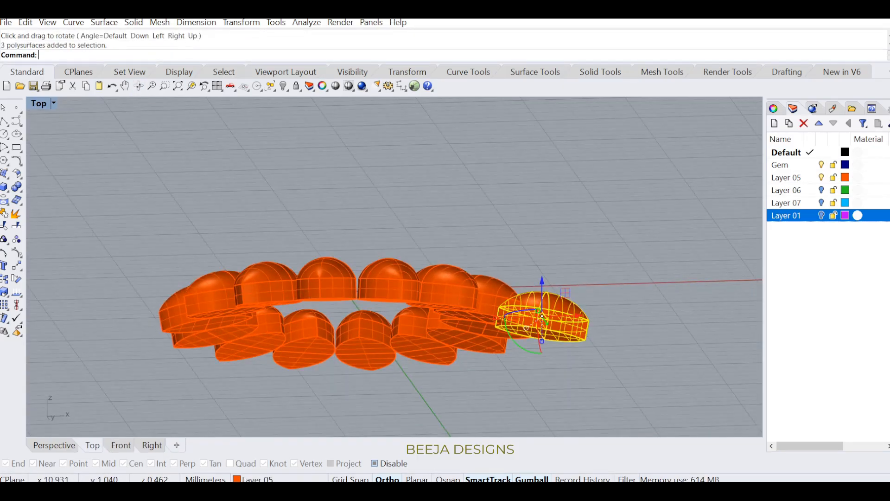
{"action": "key", "text": "ctrl+F3"}
{"action": "type", "text": "F"}
{"action": "key", "text": "Return"}
{"action": "type", "text": "RR"}
{"action": "key", "text": "Return"}
{"action": "left_click", "coordinate": [507, 319]}
{"action": "left_click", "coordinate": [675, 294], "text": "shift"}
{"action": "left_click", "coordinate": [677, 329]}
{"action": "key", "text": "Return"}
{"action": "key", "text": "Delete"}
Step: Reposition the tilted outer leaf in the front view and check its fit against the inner leaves from an angled view
{"action": "left_click", "coordinate": [576, 348]}
{"action": "scroll", "coordinate": [575, 347], "scroll_direction": "up", "scroll_amount": 2}
{"action": "left_click_drag", "start_coordinate": [574, 343], "coordinate": [570, 344]}
{"action": "left_click_drag", "start_coordinate": [533, 307], "coordinate": [545, 285]}
{"action": "key", "text": "Escape"}
{"action": "left_click", "coordinate": [138, 86]}
{"action": "right_click_drag", "start_coordinate": [557, 289], "coordinate": [507, 304], "text": "ctrl+shift"}
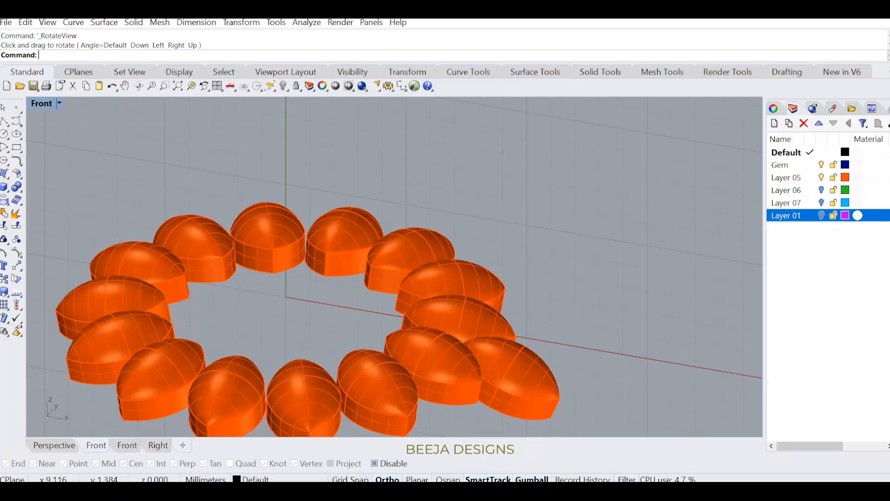
Step: Shift the outer leaf slightly outward along the horizontal axis in the top view
{"action": "key", "text": "ctrl+F1"}
{"action": "left_click", "coordinate": [528, 310]}
{"action": "left_click_drag", "start_coordinate": [544, 320], "coordinate": [550, 321]}
{"action": "left_click", "coordinate": [589, 316]}
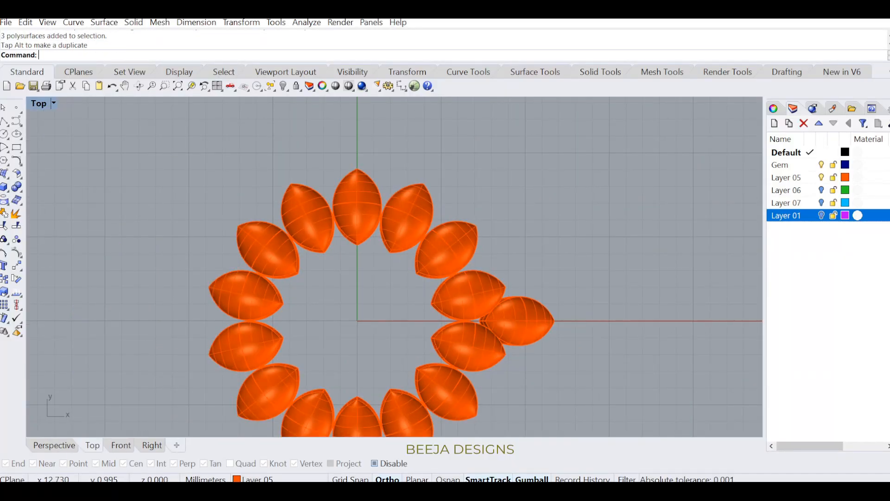
{"action": "left_click_drag", "start_coordinate": [469, 343], "coordinate": [384, 342]}
{"action": "key", "text": "ctrl+z"}
{"action": "key", "text": "Escape"}
Step: Nudge the outer leaf slightly upward and check its fit against the neighbouring inner leaves from an angled view
{"action": "left_click", "coordinate": [138, 86]}
{"action": "left_click_drag", "start_coordinate": [510, 325], "coordinate": [364, 335]}
{"action": "left_click", "coordinate": [373, 402]}
{"action": "scroll", "coordinate": [371, 404], "scroll_direction": "up", "scroll_amount": 8}
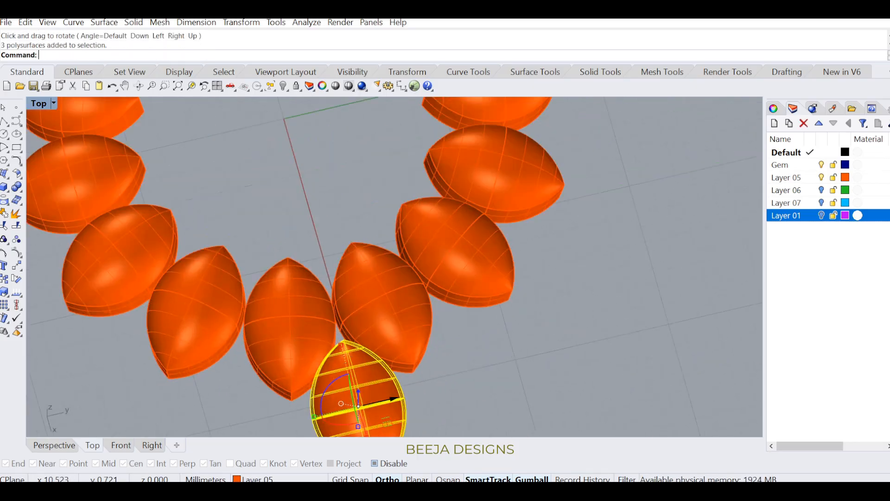
{"action": "scroll", "coordinate": [357, 395], "scroll_direction": "up", "scroll_amount": 2}
{"action": "right_click_drag", "start_coordinate": [357, 395], "coordinate": [397, 317]}
{"action": "left_click_drag", "start_coordinate": [398, 347], "coordinate": [395, 338]}
{"action": "left_click", "coordinate": [517, 298]}
{"action": "right_click_drag", "start_coordinate": [515, 297], "coordinate": [619, 237], "text": "ctrl+shift"}
{"action": "key", "text": "Return"}
{"action": "key", "text": "Return"}
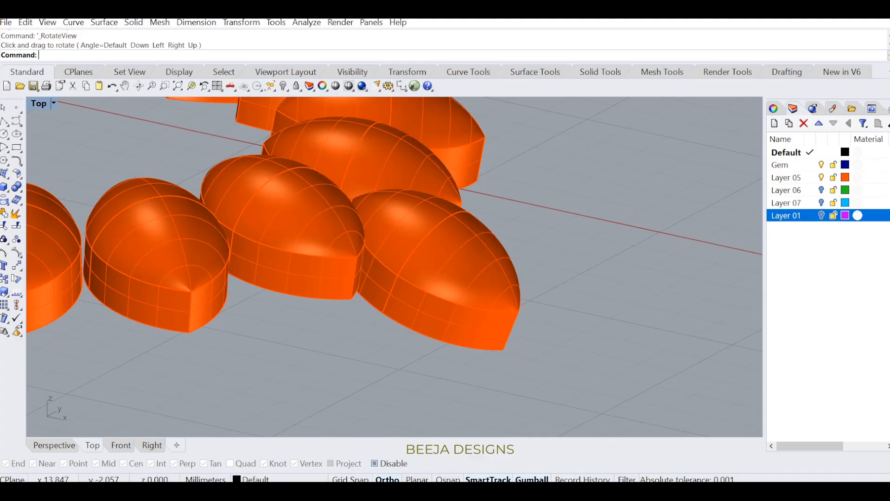
Step: Show Layer 01 and array the outer leaf along the bezel tube's circular edge into an outer row of 14 leaves
{"action": "key", "text": "ctrl+F1"}
{"action": "left_click", "coordinate": [821, 215]}
{"action": "left_click", "coordinate": [469, 289]}
{"action": "scroll", "coordinate": [470, 288], "scroll_direction": "down", "scroll_amount": 6}
{"action": "type", "text": "ARrayCrv"}
{"action": "key", "text": "Return"}
{"action": "left_click", "coordinate": [348, 299]}
{"action": "key", "text": "Return"}
{"action": "scroll", "coordinate": [459, 291], "scroll_direction": "down", "scroll_amount": 8}
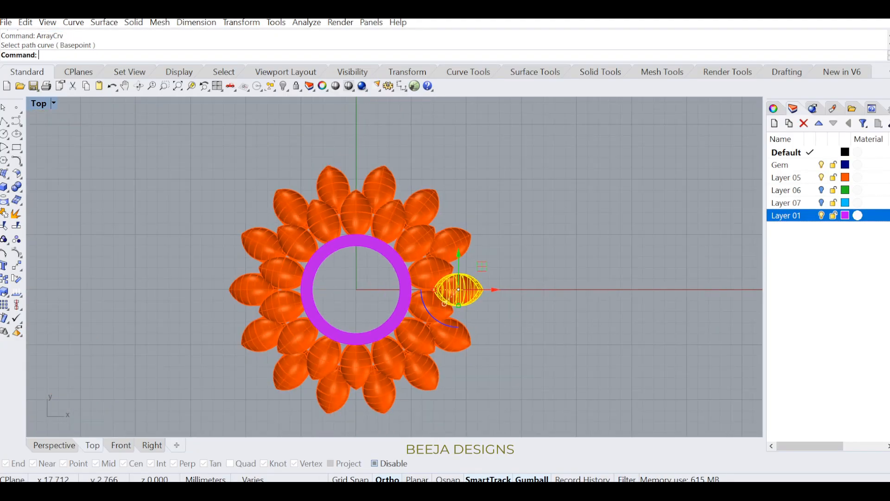
{"action": "key", "text": "Escape"}
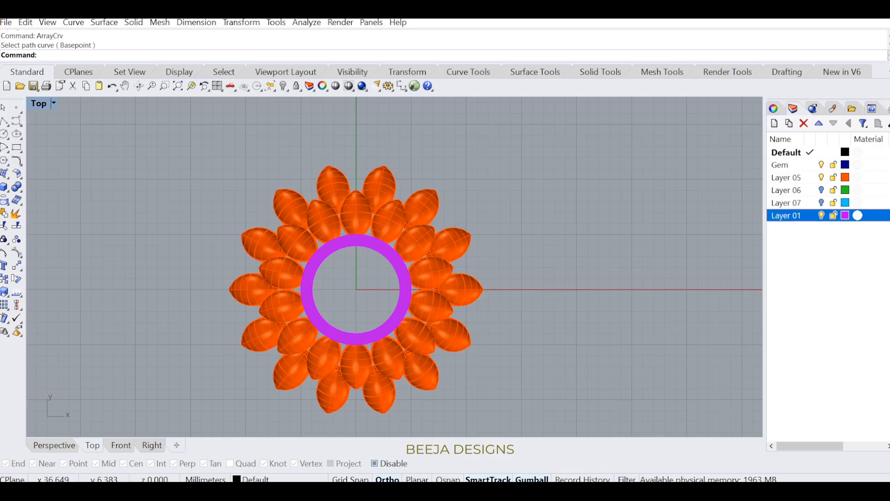
Step: Show the gem on Layer 07 and check how it sits in the bezel and petals from an angled view
{"action": "left_click", "coordinate": [820, 202]}
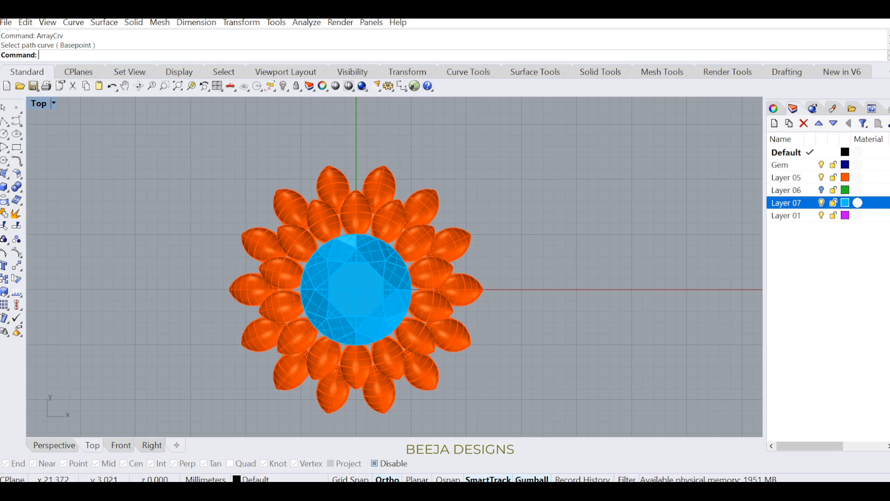
{"action": "scroll", "coordinate": [584, 258], "scroll_direction": "down", "scroll_amount": 2}
{"action": "left_click", "coordinate": [138, 86]}
{"action": "left_click_drag", "start_coordinate": [505, 334], "coordinate": [496, 273]}
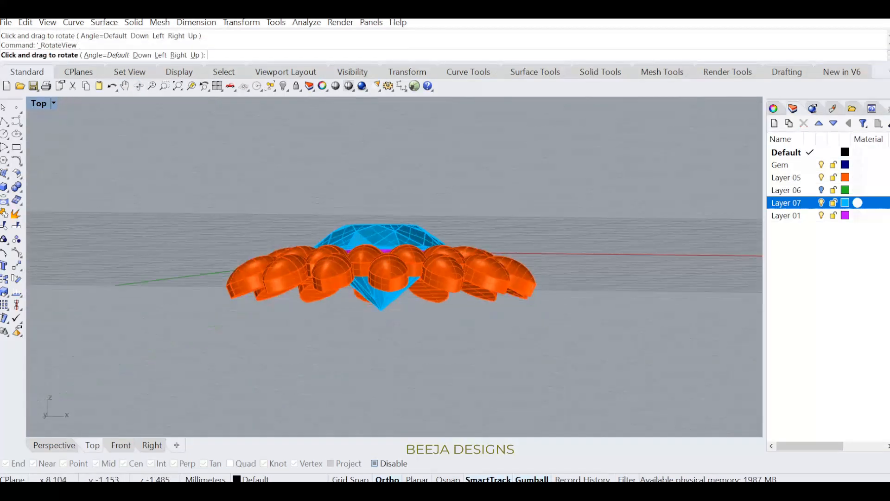
{"action": "scroll", "coordinate": [410, 272], "scroll_direction": "up", "scroll_amount": 9}
{"action": "right_click_drag", "start_coordinate": [409, 272], "coordinate": [418, 343]}
{"action": "left_click", "coordinate": [348, 222]}
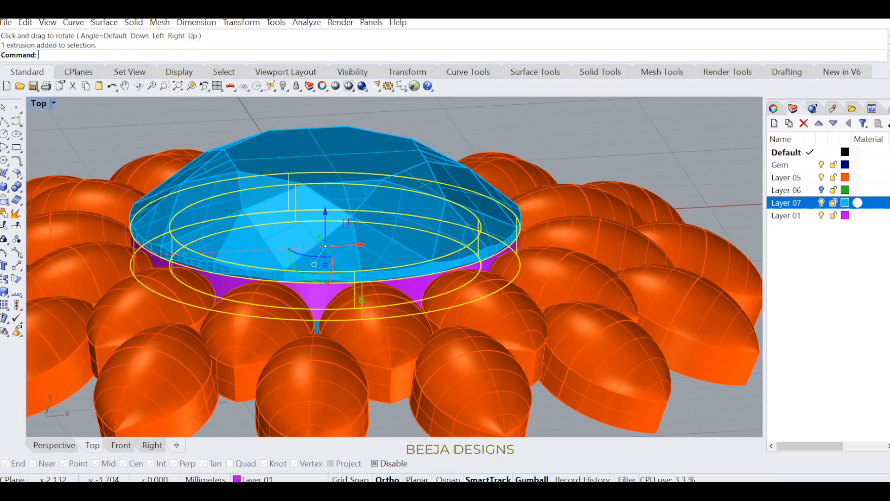
{"action": "key", "text": "ctrl+F1"}
{"action": "key", "text": "Escape"}
{"action": "scroll", "coordinate": [427, 229], "scroll_direction": "down", "scroll_amount": 6}
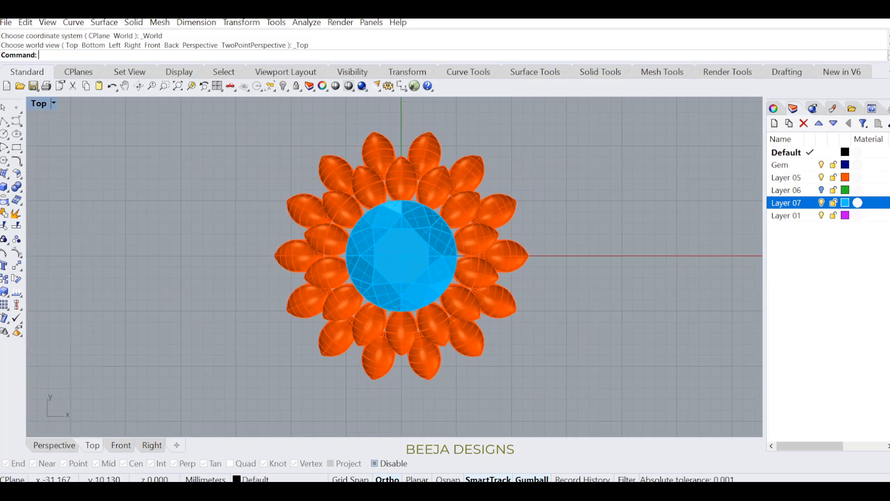
Step: Draw a low tube centred on the origin with radii of about 7.1 mm and 8.4 mm
{"action": "left_click", "coordinate": [4, 187]}
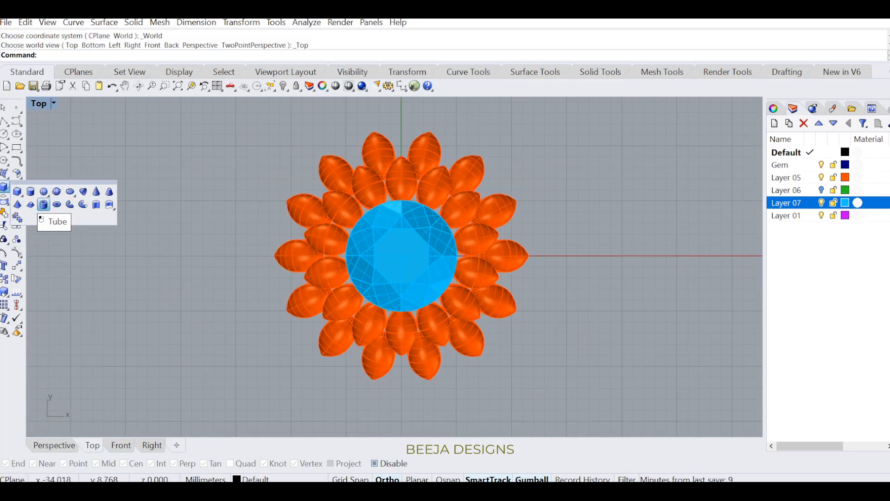
{"action": "left_click", "coordinate": [43, 205]}
{"action": "left_click", "coordinate": [401, 256]}
{"action": "scroll", "coordinate": [446, 232], "scroll_direction": "up", "scroll_amount": 1}
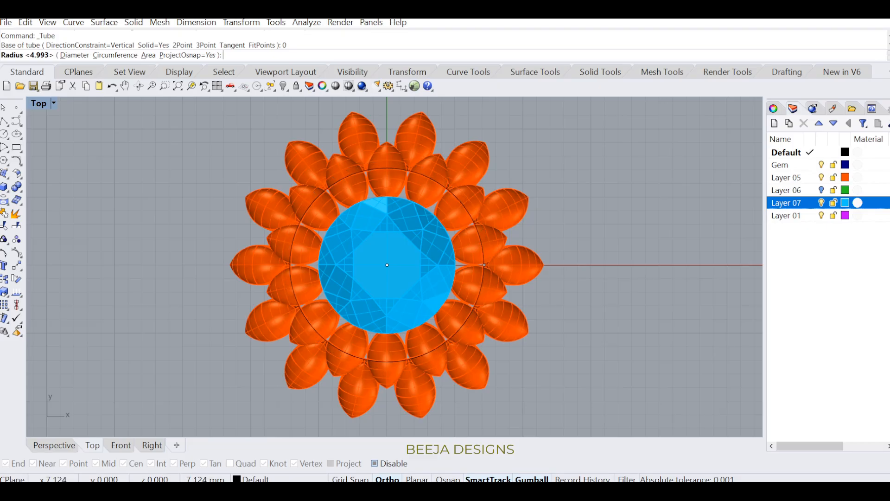
{"action": "key", "text": "Return"}
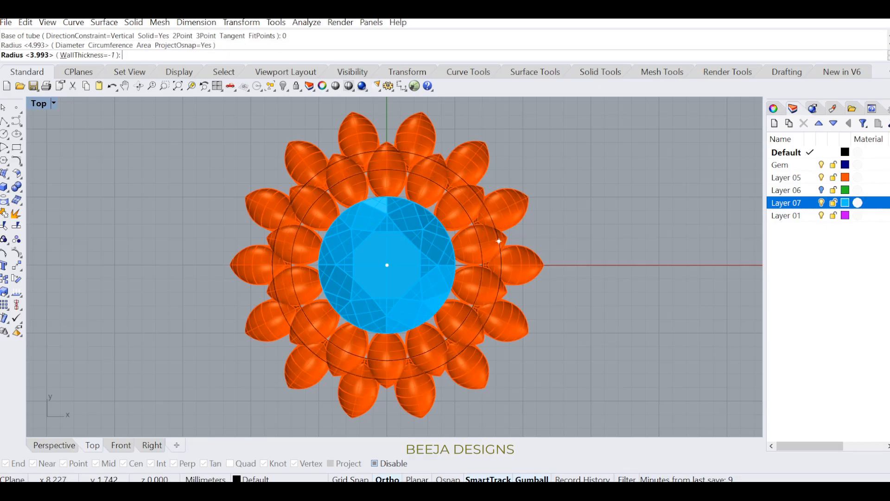
{"action": "left_click", "coordinate": [499, 241]}
{"action": "key", "text": "ctrl+F2"}
{"action": "left_click", "coordinate": [386, 255]}
{"action": "scroll", "coordinate": [503, 245], "scroll_direction": "up", "scroll_amount": 6}
Step: Move the new tube straight down to just below the gem's tip and check it from underneath
{"action": "left_click", "coordinate": [499, 246]}
{"action": "left_click_drag", "start_coordinate": [284, 219], "coordinate": [283, 360]}
{"action": "scroll", "coordinate": [414, 220], "scroll_direction": "down", "scroll_amount": 4}
{"action": "key", "text": "Escape"}
{"action": "left_click", "coordinate": [138, 86]}
{"action": "left_click_drag", "start_coordinate": [407, 231], "coordinate": [164, 223]}
{"action": "right_click_drag", "start_coordinate": [564, 349], "coordinate": [614, 244]}
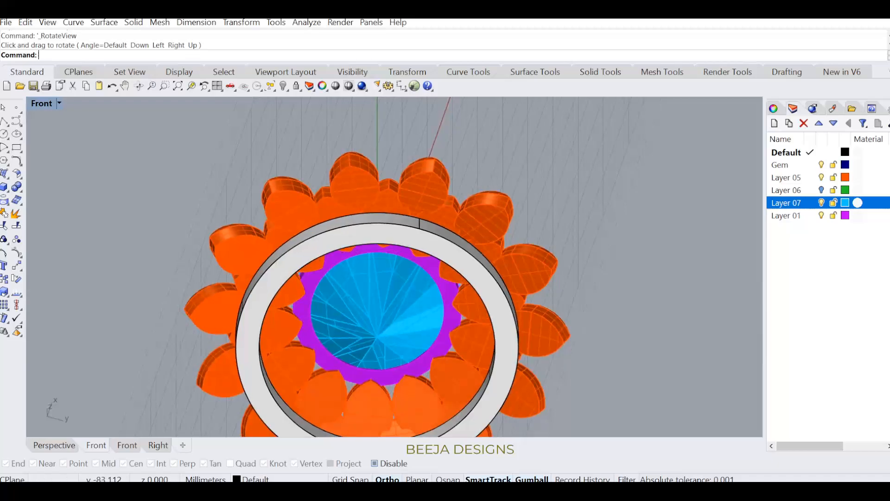
{"action": "type", "text": "t"}
{"action": "key", "text": "Return"}
{"action": "type", "text": "f"}
{"action": "key", "text": "Return"}
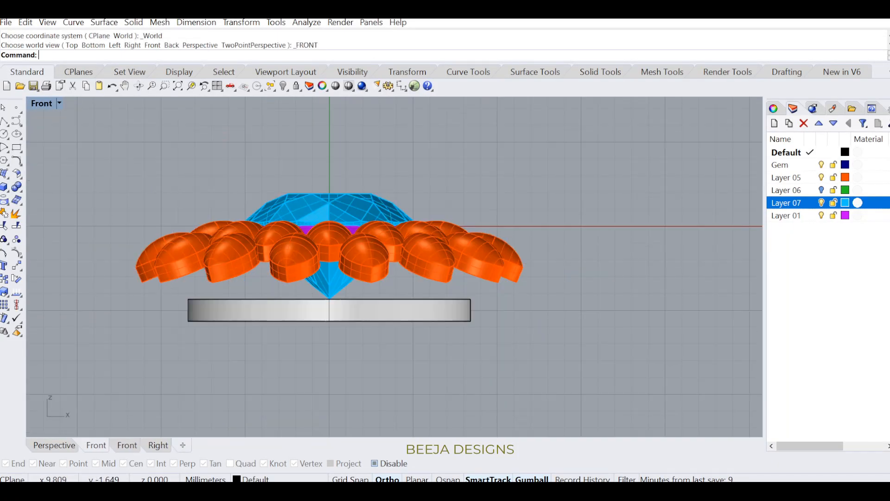
Step: Draw a three-point interpolated curve in the front view from the tube's outer end up into the outermost leaf's underside
{"action": "type", "text": "t"}
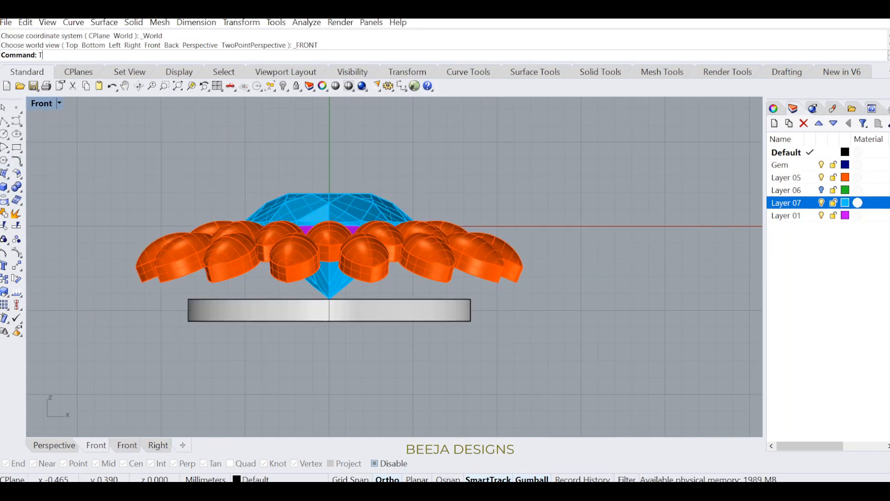
{"action": "key", "text": "Return"}
{"action": "type", "text": "f"}
{"action": "key", "text": "Return"}
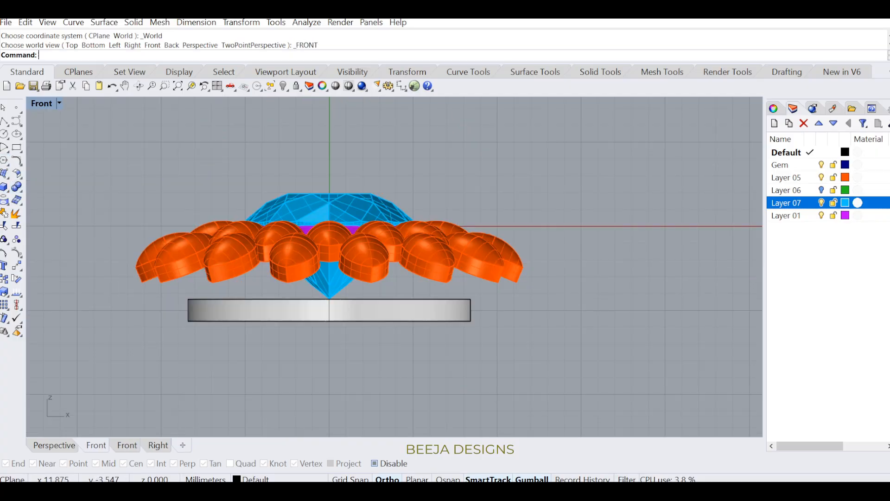
{"action": "left_click", "coordinate": [19, 124]}
{"action": "left_click", "coordinate": [43, 127]}
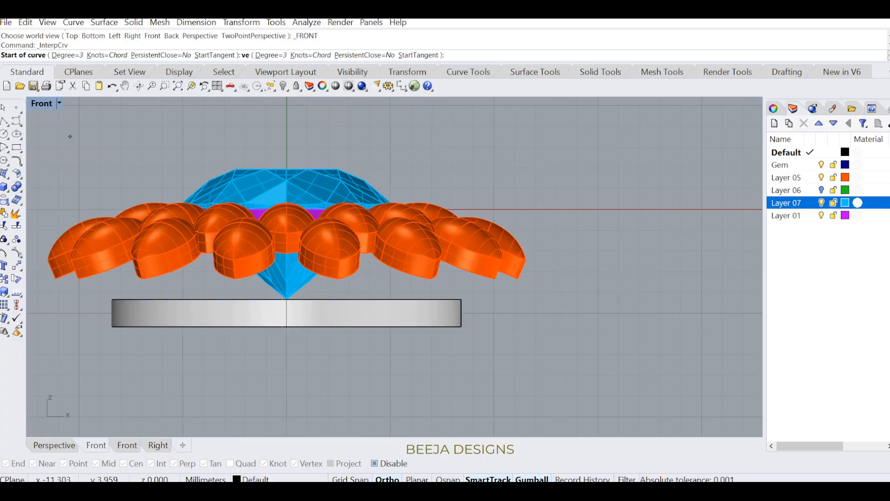
{"action": "scroll", "coordinate": [479, 326], "scroll_direction": "up", "scroll_amount": 4}
{"action": "left_click", "coordinate": [421, 307]}
{"action": "left_click", "coordinate": [468, 278], "text": "shift"}
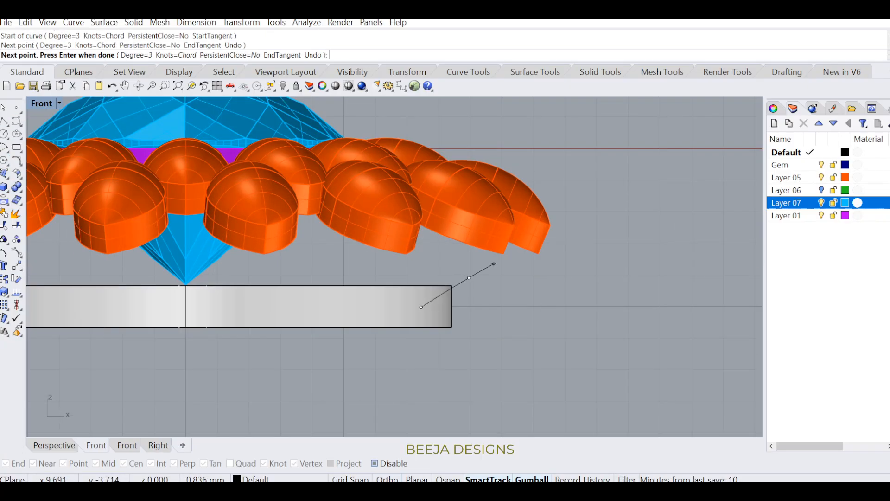
{"action": "left_click", "coordinate": [523, 230]}
{"action": "key", "text": "Return"}
Step: Create a flat-capped pipe along the curve and delete the guide curve
{"action": "left_click", "coordinate": [507, 247]}
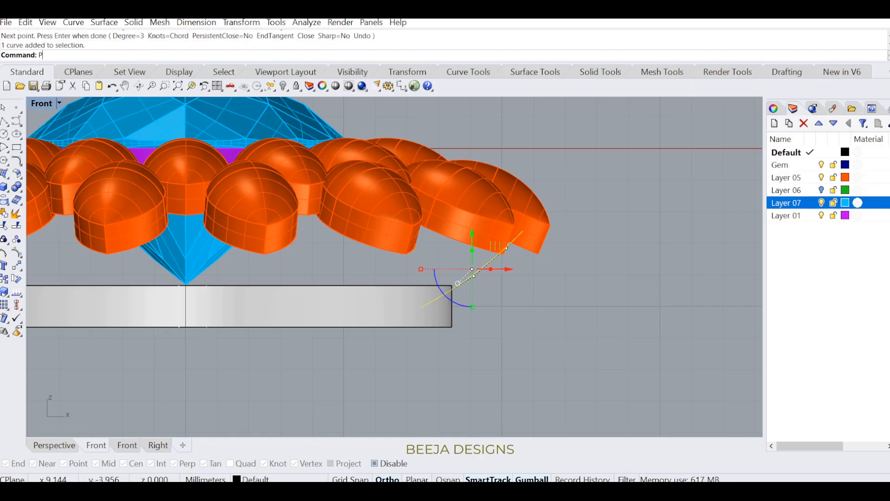
{"action": "type", "text": "pipe"}
{"action": "key", "text": "Return"}
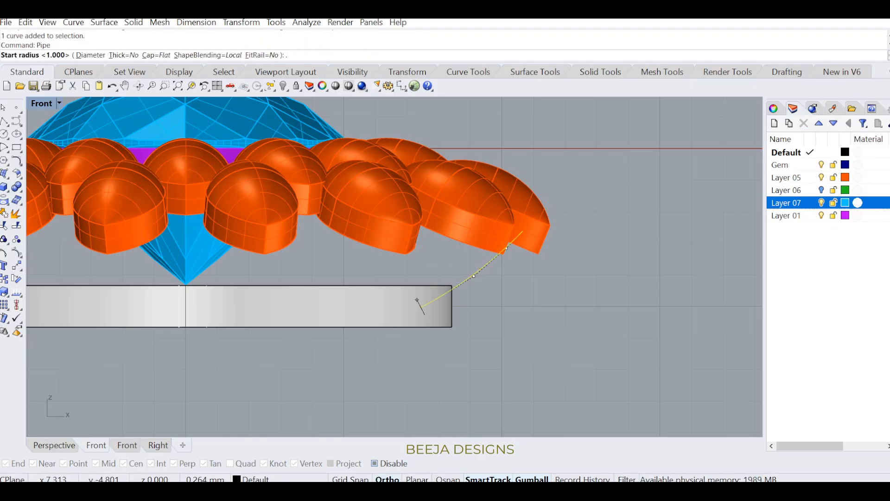
{"action": "left_click", "coordinate": [417, 300]}
{"action": "key", "text": "Return"}
{"action": "key", "text": "Return"}
{"action": "key", "text": "Delete"}
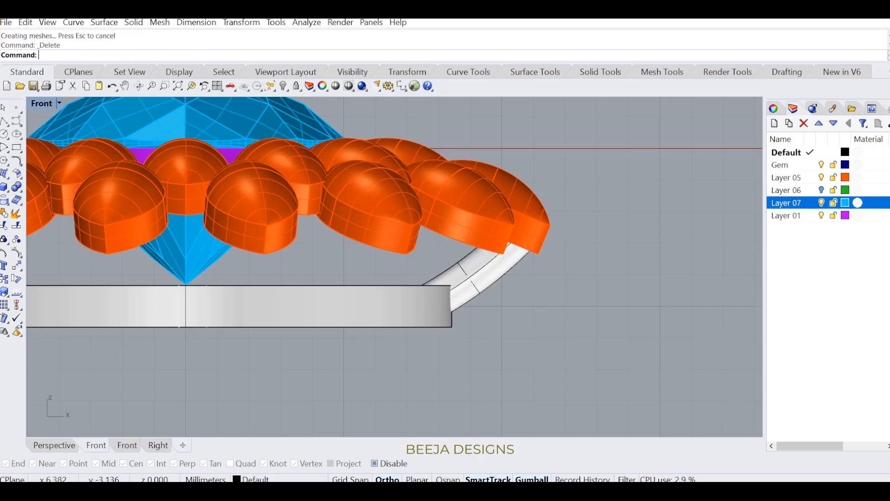
Step: Hide the gem on Layer 07 and array the pipe support along the circular edge of the bezel tube
{"action": "left_click", "coordinate": [138, 85]}
{"action": "left_click_drag", "start_coordinate": [464, 260], "coordinate": [394, 222]}
{"action": "left_click", "coordinate": [445, 241]}
{"action": "key", "text": "ctrl+F1"}
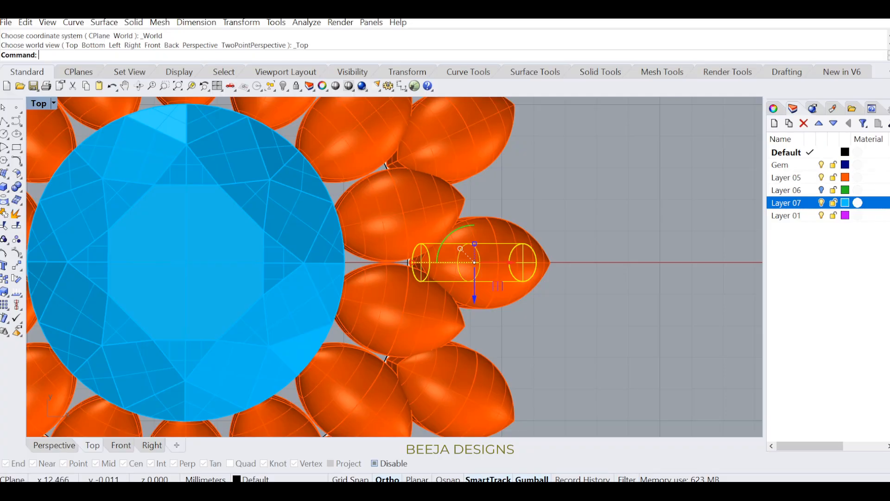
{"action": "scroll", "coordinate": [571, 268], "scroll_direction": "down", "scroll_amount": 3}
{"action": "left_click", "coordinate": [809, 203]}
{"action": "left_click", "coordinate": [809, 152]}
{"action": "left_click", "coordinate": [821, 203]}
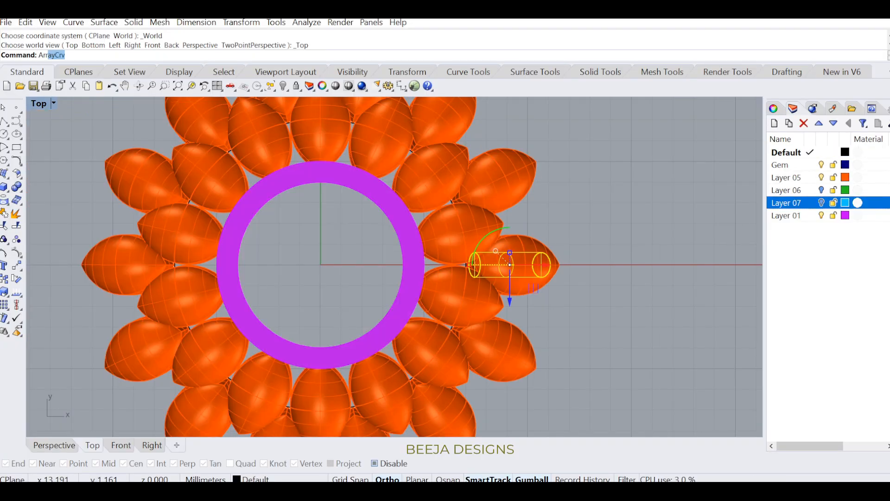
{"action": "key", "text": "Return"}
{"action": "left_click", "coordinate": [466, 264]}
{"action": "left_click", "coordinate": [386, 316]}
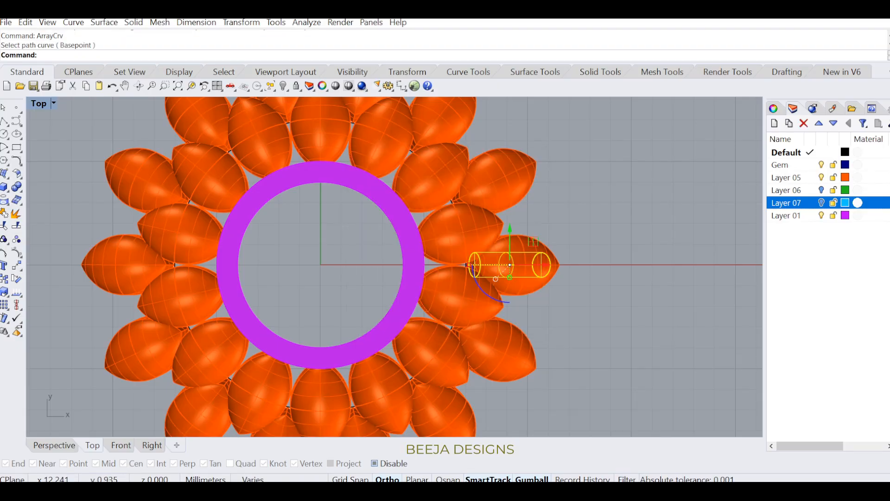
Step: Check the arrayed pipe supports from an angled view and show the gem on Layer 07 again
{"action": "left_click", "coordinate": [138, 86]}
{"action": "left_click_drag", "start_coordinate": [222, 361], "coordinate": [296, 171]}
{"action": "key", "text": "Escape"}
{"action": "right_click_drag", "start_coordinate": [325, 279], "coordinate": [371, 299]}
{"action": "left_click", "coordinate": [821, 203]}
{"action": "right_click_drag", "start_coordinate": [418, 279], "coordinate": [563, 362]}
Step: Stretch the pipe supports and lower tube vertically downward in the front view with Scale1D, by a factor of about 1.35
{"action": "key", "text": "ctrl+F2"}
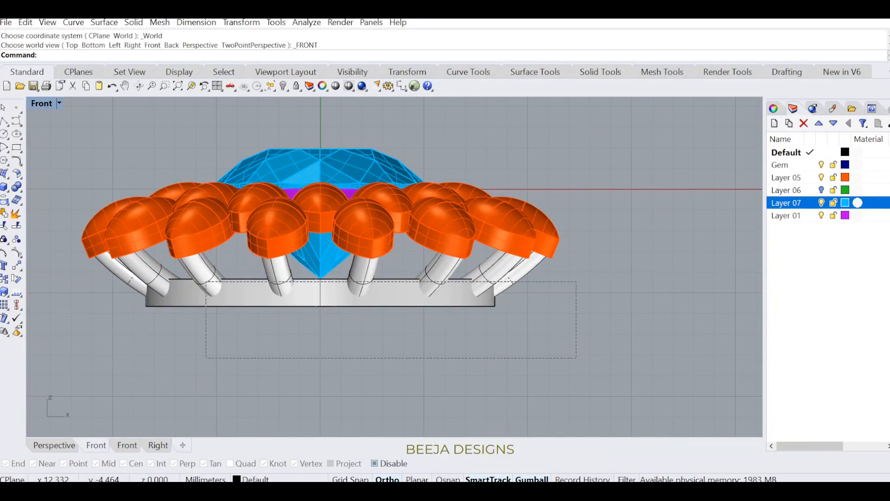
{"action": "left_click_drag", "start_coordinate": [206, 358], "coordinate": [93, 362]}
{"action": "type", "text": "S1"}
{"action": "key", "text": "Return"}
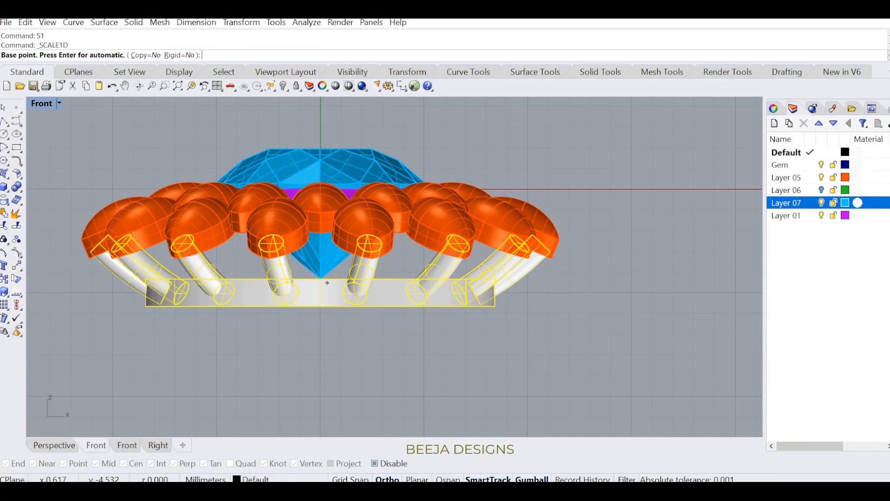
{"action": "left_click", "coordinate": [370, 248]}
{"action": "left_click", "coordinate": [369, 368]}
{"action": "left_click", "coordinate": [369, 408]}
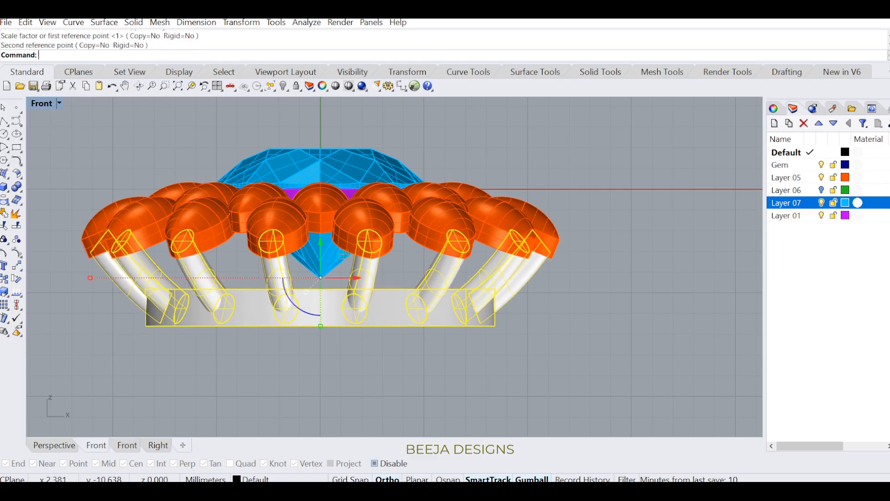
Step: Ungroup the arrayed pipe supports and the lower tube
{"action": "key", "text": "Escape"}
{"action": "left_click", "coordinate": [319, 290]}
{"action": "type", "text": "U"}
{"action": "key", "text": "Return"}
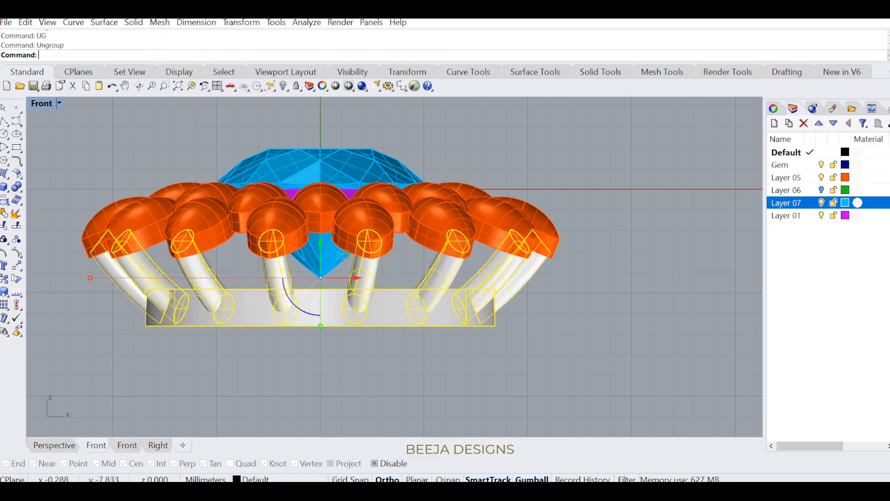
Step: Shorten the lower tube vertically from its upper edge with Scale1D, by a factor of about 0.82
{"action": "left_click", "coordinate": [297, 306]}
{"action": "type", "text": "S1"}
{"action": "key", "text": "Return"}
{"action": "left_click", "coordinate": [339, 290]}
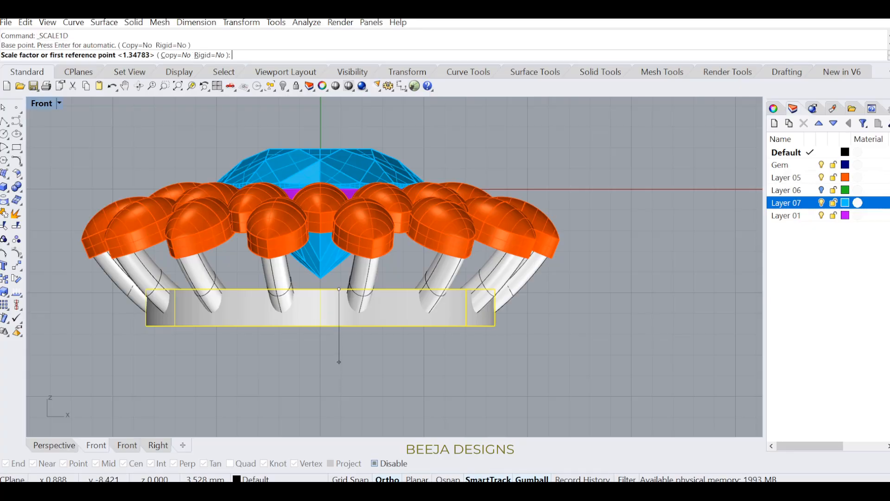
{"action": "left_click", "coordinate": [339, 382]}
{"action": "left_click", "coordinate": [339, 364]}
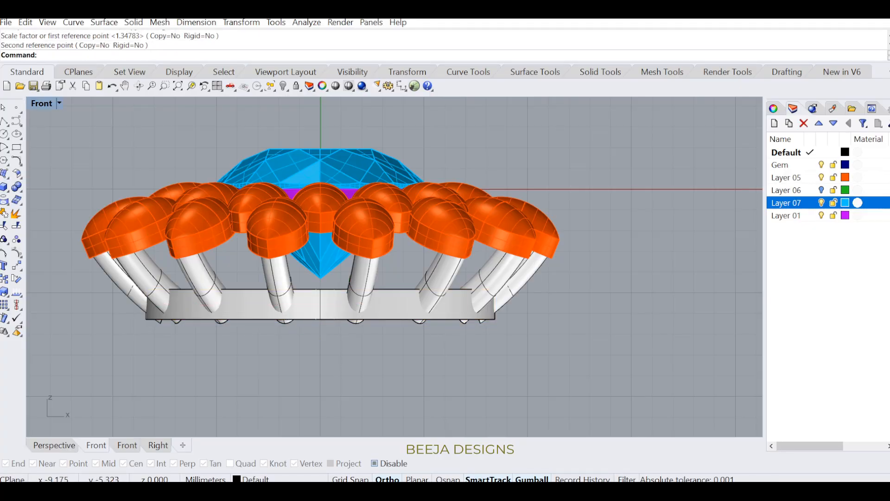
Step: Reduce the lower tube's height slightly more with Scale1D, keeping its upper edge as the base
{"action": "left_click", "coordinate": [327, 310]}
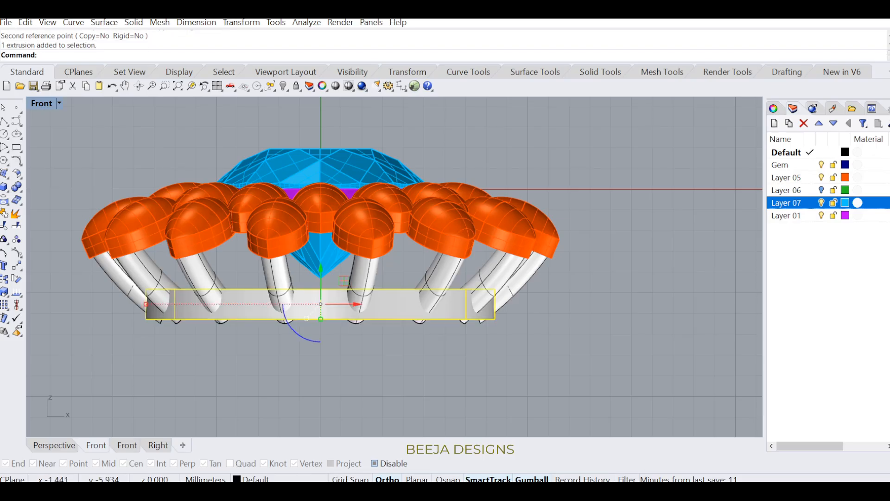
{"action": "type", "text": "S1"}
{"action": "key", "text": "Return"}
{"action": "left_click", "coordinate": [341, 291]}
{"action": "left_click", "coordinate": [341, 319]}
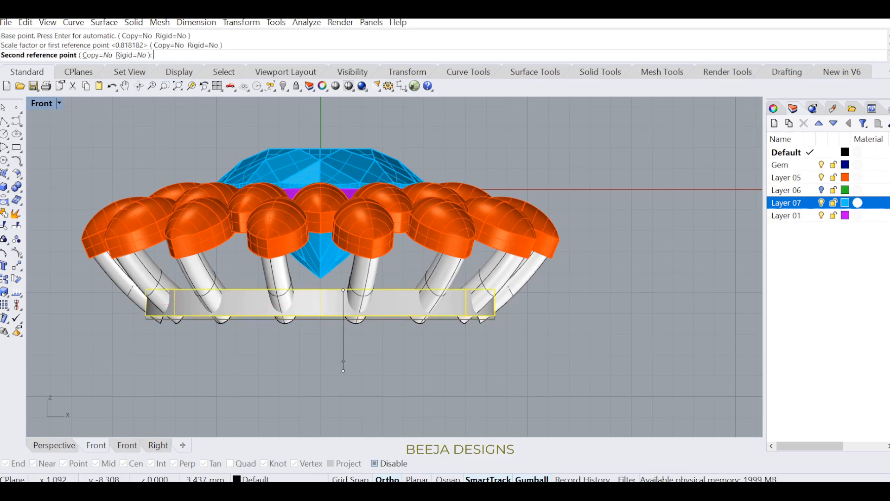
{"action": "left_click", "coordinate": [341, 314]}
Step: Draw a wide box in the front view across the lower tube's underside, covering the protruding pipe ends
{"action": "left_click", "coordinate": [4, 186]}
{"action": "left_click", "coordinate": [117, 304]}
{"action": "key", "text": "Escape"}
{"action": "right_click", "coordinate": [256, 328]}
{"action": "left_click", "coordinate": [131, 310]}
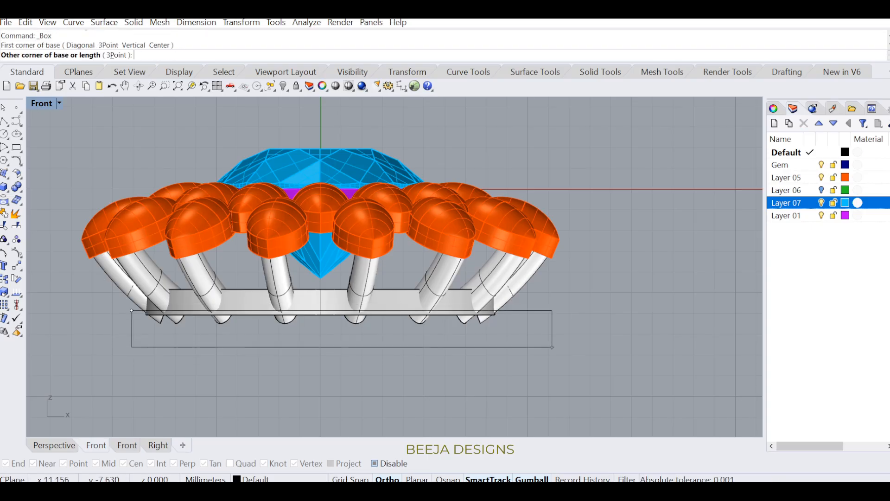
{"action": "left_click", "coordinate": [553, 347]}
{"action": "right_click", "coordinate": [460, 323]}
Step: Lower the box slightly to the tube's underside and stretch it in the right view to span the whole ring
{"action": "left_click", "coordinate": [349, 317]}
{"action": "left_click_drag", "start_coordinate": [342, 297], "coordinate": [342, 300]}
{"action": "key", "text": "ctrl+F3"}
{"action": "scroll", "coordinate": [366, 304], "scroll_direction": "down", "scroll_amount": 4}
{"action": "left_click_drag", "start_coordinate": [387, 323], "coordinate": [589, 323]}
{"action": "key", "text": "Escape"}
Step: Subtract the box from the pipe supports with BooleanDifference and check the trimmed ends at the tube's underside
{"action": "type", "text": "Box"}
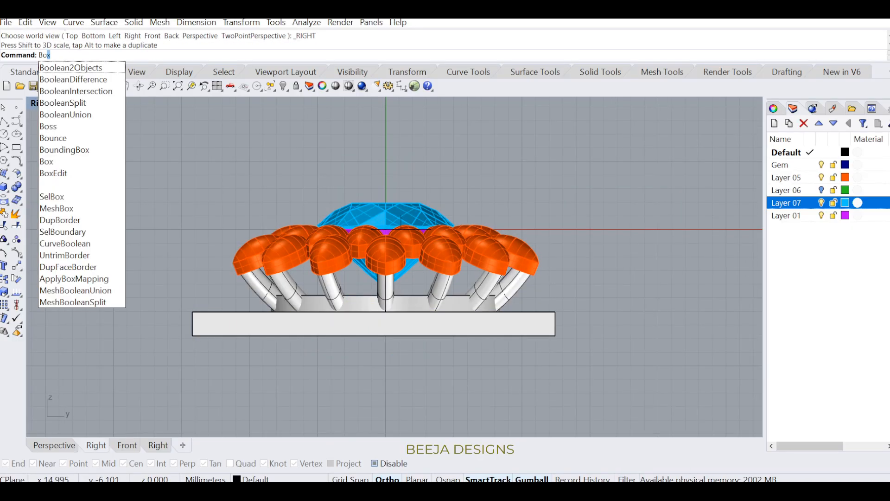
{"action": "type", "text": "oleanDifference"}
{"action": "key", "text": "Return"}
{"action": "left_click_drag", "start_coordinate": [262, 305], "coordinate": [234, 301]}
{"action": "key", "text": "Return"}
{"action": "left_click", "coordinate": [234, 326]}
{"action": "key", "text": "Return"}
{"action": "key", "text": "ctrl+F2"}
{"action": "scroll", "coordinate": [358, 326], "scroll_direction": "up", "scroll_amount": 4}
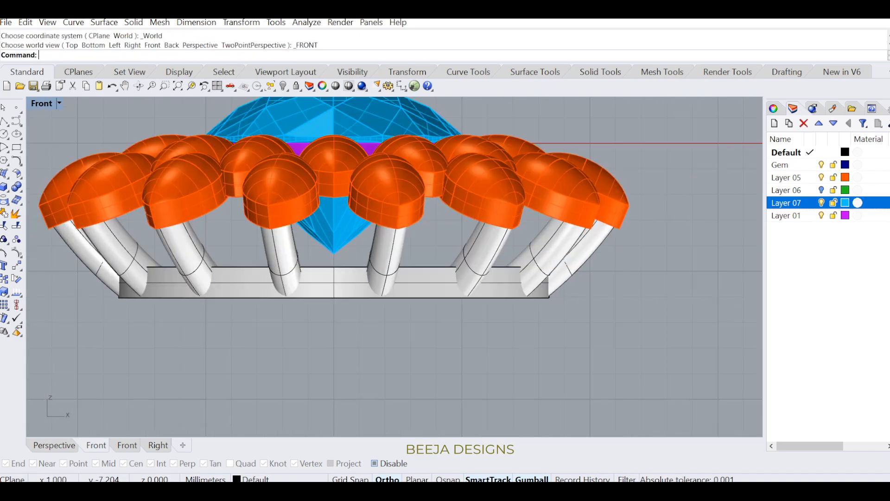
{"action": "left_click", "coordinate": [138, 86]}
{"action": "left_click_drag", "start_coordinate": [288, 192], "coordinate": [359, 139]}
{"action": "type", "text": "F"}
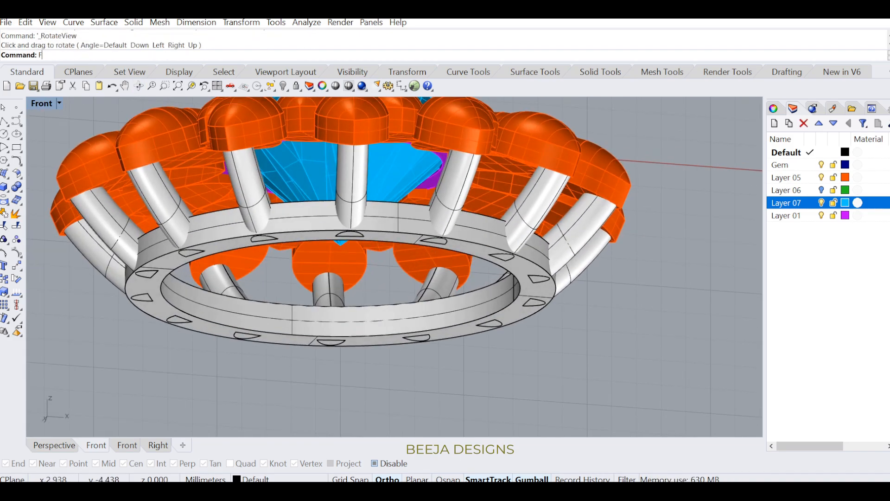
Step: Fillet the outer and inner underside edges of the lower tube with a 0.2 radius and check the result
{"action": "type", "text": "E"}
{"action": "key", "text": "Return"}
{"action": "key", "text": "Return"}
{"action": "left_click", "coordinate": [478, 244]}
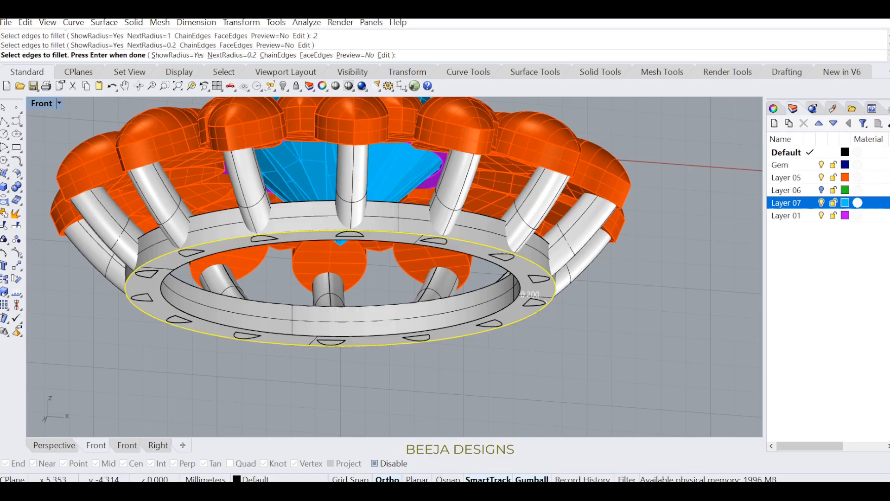
{"action": "left_click", "coordinate": [468, 253]}
{"action": "key", "text": "Return"}
{"action": "key", "text": "Return"}
{"action": "right_click_drag", "start_coordinate": [604, 321], "coordinate": [606, 350]}
{"action": "left_click", "coordinate": [335, 86]}
{"action": "right_click_drag", "start_coordinate": [584, 279], "coordinate": [445, 260]}
{"action": "key", "text": "Escape"}
Step: Select the lower tube and its pipe supports in the front view and assign them to Layer 01
{"action": "key", "text": "ctrl+F2"}
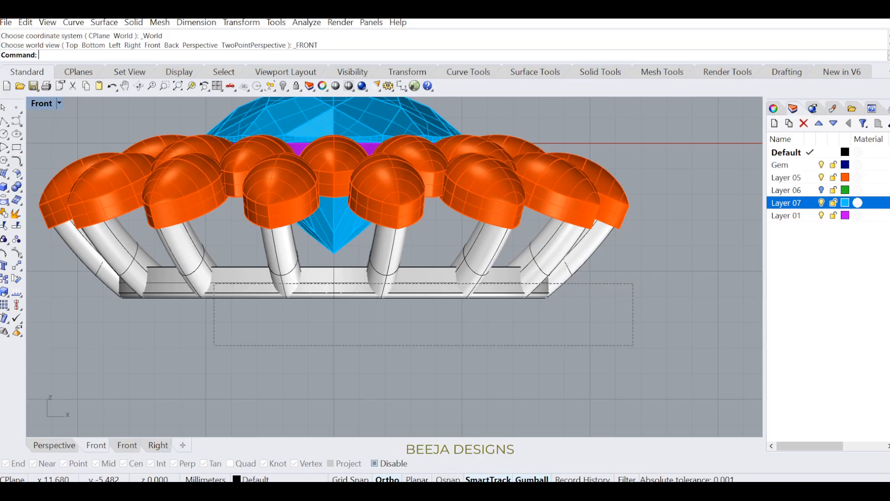
{"action": "left_click_drag", "start_coordinate": [275, 284], "coordinate": [275, 284]}
{"action": "left_click", "coordinate": [250, 479]}
{"action": "left_click", "coordinate": [270, 467]}
{"action": "right_click_drag", "start_coordinate": [618, 327], "coordinate": [575, 338]}
{"action": "left_click", "coordinate": [138, 86]}
{"action": "left_click_drag", "start_coordinate": [252, 195], "coordinate": [259, 232]}
Step: Draw a vertical solid cylinder of diameter 1 as a prong, centred on the gem's edge along the x-axis and rising above the gem
{"action": "key", "text": "ctrl+F1"}
{"action": "scroll", "coordinate": [362, 215], "scroll_direction": "up", "scroll_amount": 3}
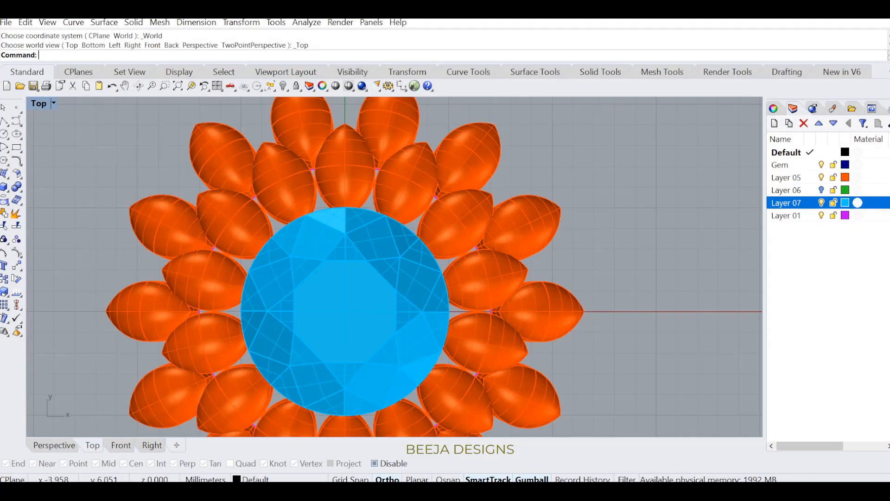
{"action": "left_click", "coordinate": [4, 186]}
{"action": "left_click", "coordinate": [31, 191]}
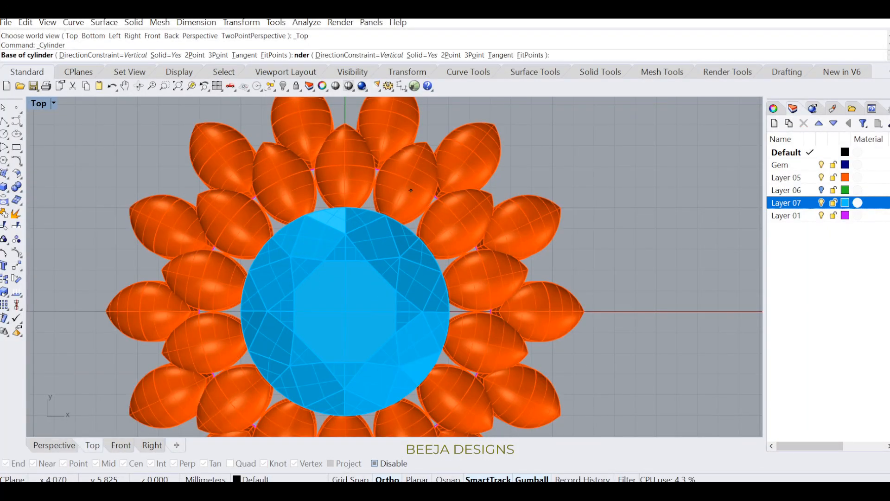
{"action": "scroll", "coordinate": [455, 312], "scroll_direction": "up", "scroll_amount": 4}
{"action": "left_click", "coordinate": [444, 311]}
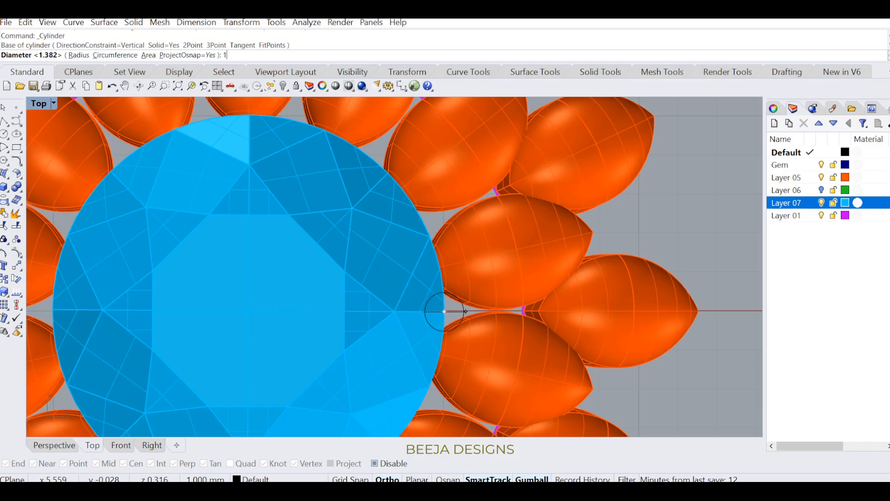
{"action": "type", "text": "1"}
{"action": "key", "text": "Return"}
{"action": "key", "text": "ctrl+F2"}
{"action": "scroll", "coordinate": [464, 319], "scroll_direction": "down", "scroll_amount": 6}
{"action": "left_click", "coordinate": [453, 124]}
Step: Tilt the prong slightly outward from the gem in the front view
{"action": "left_click", "coordinate": [447, 169]}
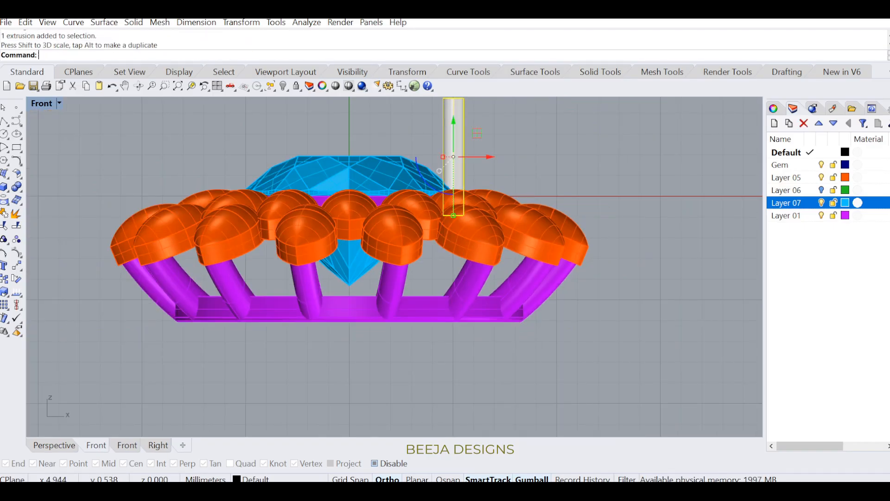
{"action": "left_click", "coordinate": [125, 86]}
{"action": "left_click", "coordinate": [139, 86]}
{"action": "left_click_drag", "start_coordinate": [297, 316], "coordinate": [271, 216]}
{"action": "left_click", "coordinate": [636, 249]}
{"action": "right_click_drag", "start_coordinate": [637, 249], "coordinate": [538, 362], "text": "ctrl+shift"}
{"action": "left_click", "coordinate": [392, 158]}
{"action": "key", "text": "ctrl+F2"}
{"action": "left_click_drag", "start_coordinate": [372, 178], "coordinate": [366, 171]}
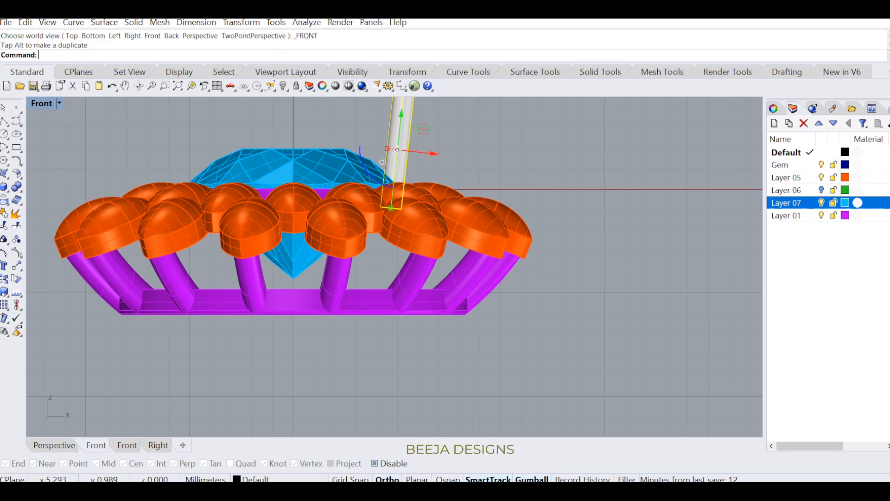
Step: Shift the prong slightly outward along the x-axis from the gem's edge and inspect its position
{"action": "key", "text": "ctrl+F1"}
{"action": "key", "text": "Escape"}
{"action": "left_click", "coordinate": [407, 279]}
{"action": "scroll", "coordinate": [408, 279], "scroll_direction": "up", "scroll_amount": 6}
{"action": "left_click_drag", "start_coordinate": [390, 277], "coordinate": [409, 277]}
{"action": "key", "text": "Escape"}
{"action": "left_click", "coordinate": [138, 85]}
{"action": "left_click_drag", "start_coordinate": [408, 325], "coordinate": [404, 251]}
Step: Round the prong's upper end by filleting its circular top edge
{"action": "scroll", "coordinate": [404, 250], "scroll_direction": "down", "scroll_amount": 6}
{"action": "key", "text": "Return"}
{"action": "left_click", "coordinate": [410, 181]}
{"action": "key", "text": "Return"}
{"action": "key", "text": "Return"}
Step: Hide the gem on Layer 07 and array the prong along the bezel's circular edge as four evenly spaced freeform copies
{"action": "left_click", "coordinate": [821, 203]}
{"action": "left_click", "coordinate": [404, 211]}
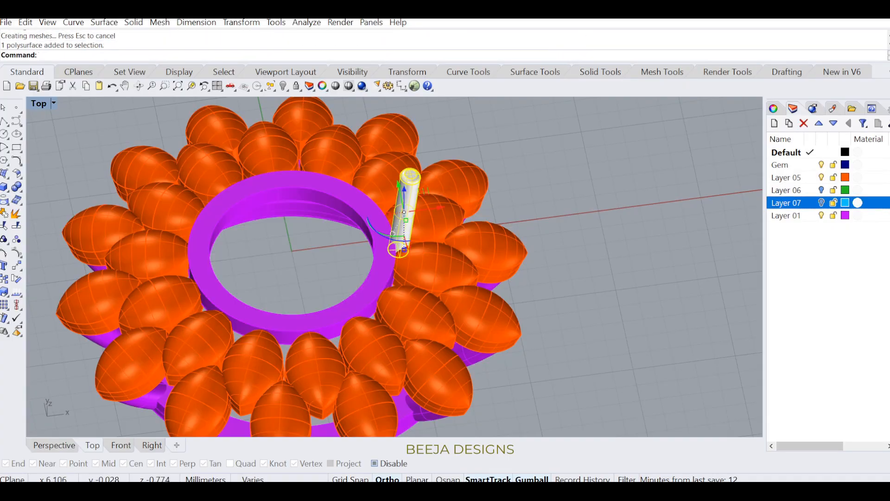
{"action": "key", "text": "ctrl+F1"}
{"action": "key", "text": "Return"}
{"action": "left_click", "coordinate": [366, 261]}
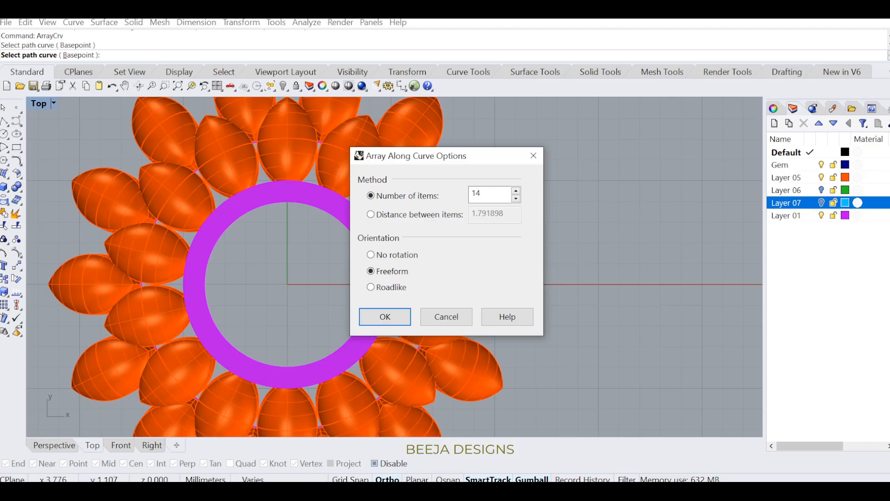
{"action": "key", "text": "Return"}
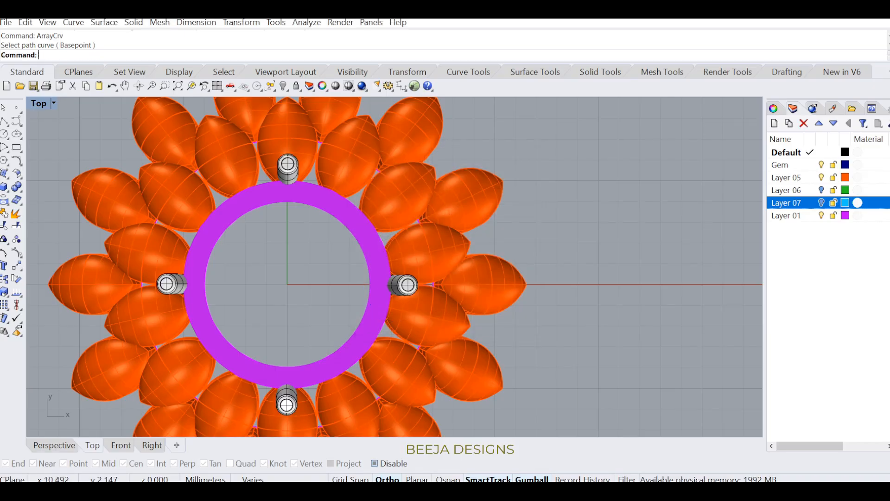
Step: Show the gem and cutter on Layers 07 and 06 and hide the petals on Layer 05 in the front view
{"action": "left_click", "coordinate": [821, 202]}
{"action": "left_click", "coordinate": [821, 190]}
{"action": "left_click", "coordinate": [287, 264]}
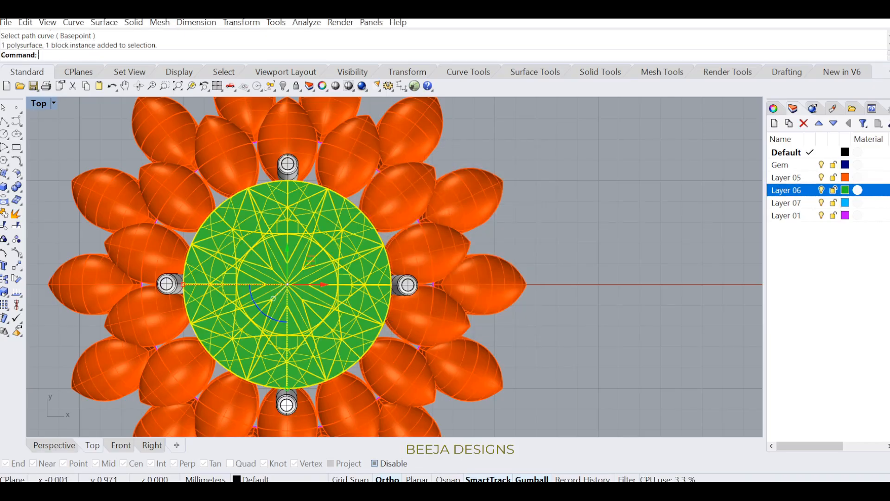
{"action": "key", "text": "Escape"}
{"action": "left_click", "coordinate": [821, 177]}
{"action": "key", "text": "ctrl+F2"}
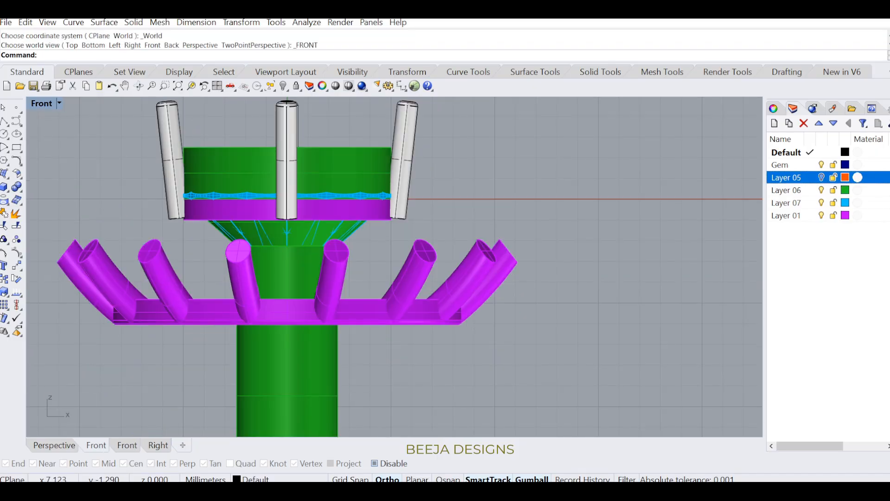
{"action": "left_click", "coordinate": [821, 177]}
{"action": "left_click", "coordinate": [821, 177]}
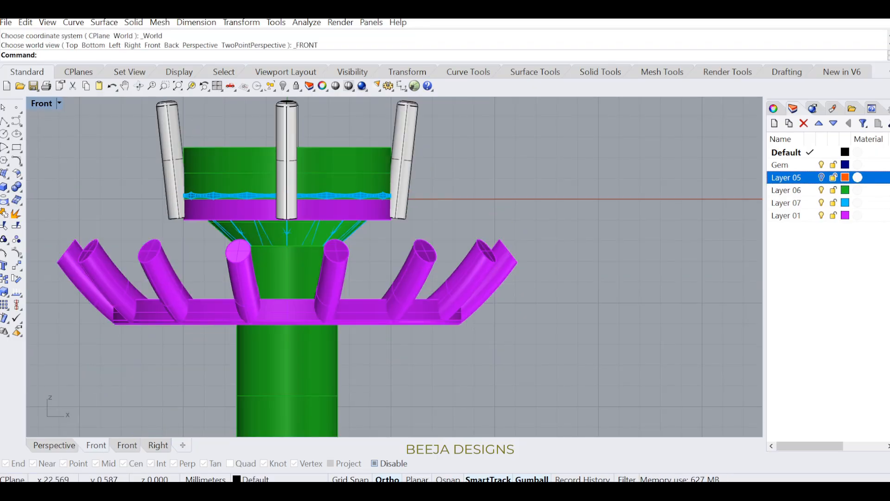
Step: Select the gem with its cutter and ungroup them
{"action": "left_click", "coordinate": [350, 176]}
{"action": "scroll", "coordinate": [349, 176], "scroll_direction": "up", "scroll_amount": 2}
{"action": "key", "text": "Escape"}
{"action": "type", "text": "ug"}
{"action": "key", "text": "Return"}
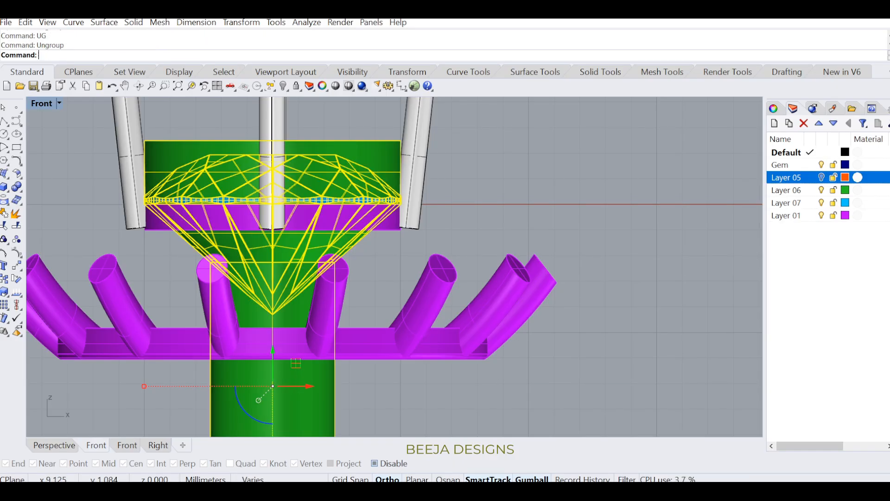
Step: Try to subtract the gem cutter from the bezel tube with BooleanDifference and inspect the seat with the gem hidden
{"action": "type", "text": "B"}
{"action": "key", "text": "Return"}
{"action": "left_click", "coordinate": [165, 221]}
{"action": "key", "text": "Return"}
{"action": "left_click", "coordinate": [166, 158]}
{"action": "key", "text": "Return"}
{"action": "left_click", "coordinate": [821, 202]}
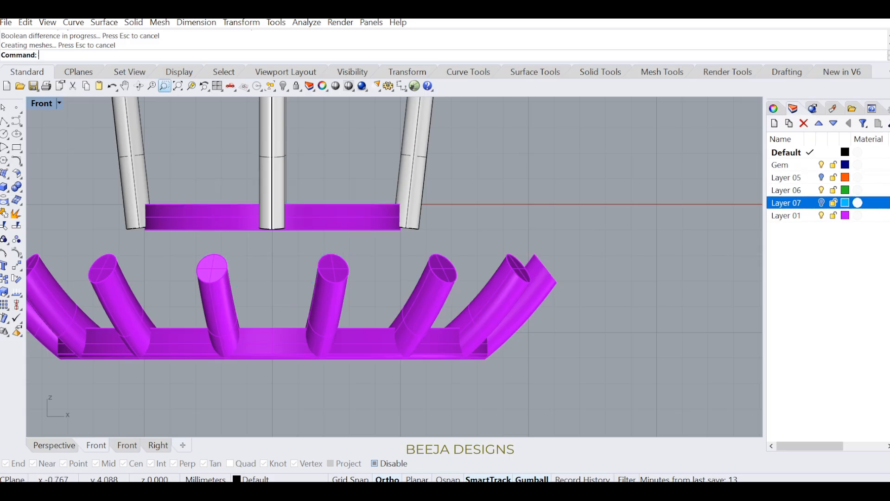
{"action": "left_click", "coordinate": [138, 86]}
{"action": "left_click_drag", "start_coordinate": [265, 139], "coordinate": [278, 174]}
Step: Undo the BooleanDifference on the bezel and delete the green cutter solid
{"action": "key", "text": "ctrl+z"}
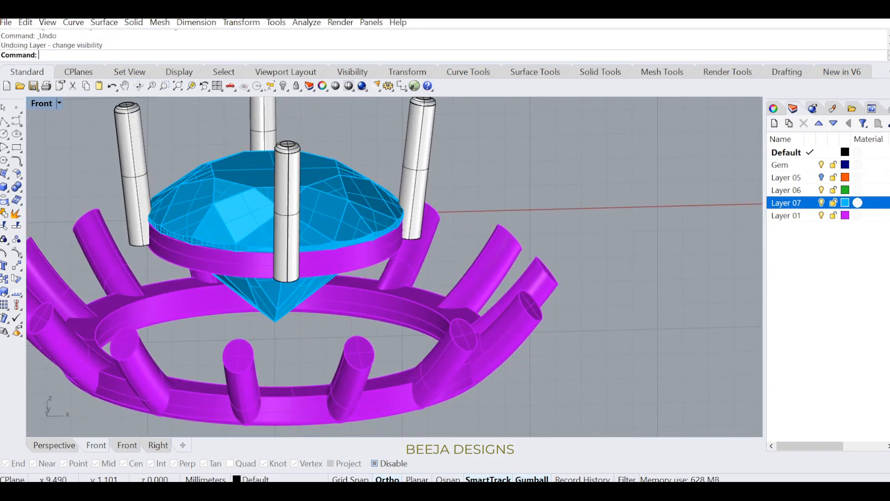
{"action": "left_click", "coordinate": [160, 209]}
{"action": "key", "text": "Escape"}
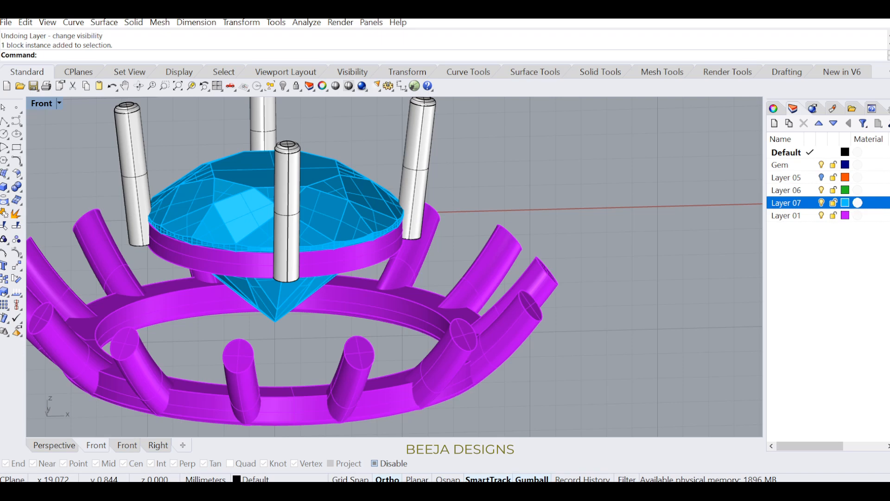
{"action": "key", "text": "ctrl+z"}
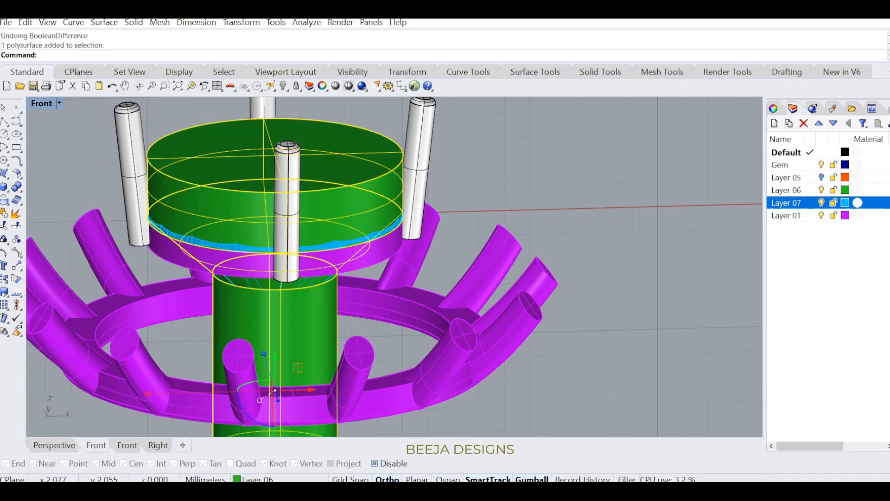
{"action": "key", "text": "Delete"}
Step: Hide the gem layer and try a 0.5 chamfer on the bezel's inner upper edge
{"action": "left_click", "coordinate": [822, 203]}
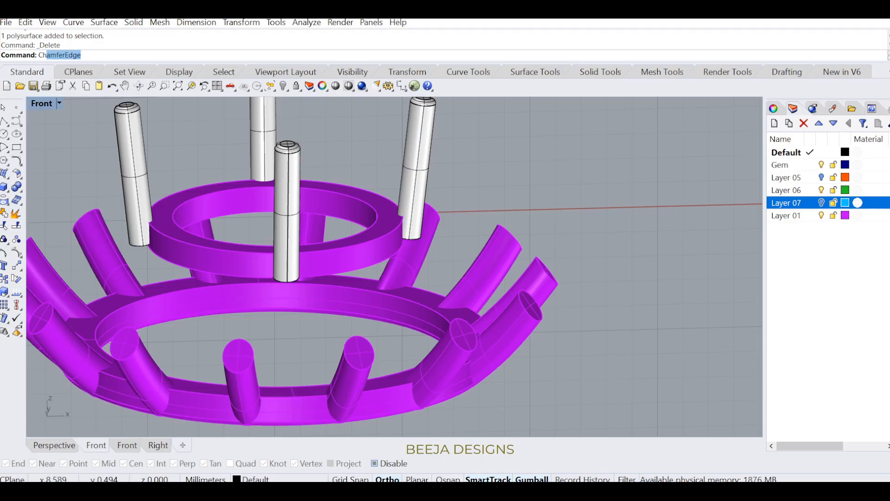
{"action": "key", "text": "Return"}
{"action": "type", "text": ".5"}
{"action": "key", "text": "Return"}
{"action": "left_click", "coordinate": [376, 220]}
{"action": "key", "text": "Return"}
{"action": "key", "text": "Return"}
{"action": "key", "text": "ctrl+z"}
Step: Try a chamfer distance of 1 on the bezel's inner upper edge
{"action": "key", "text": "Return"}
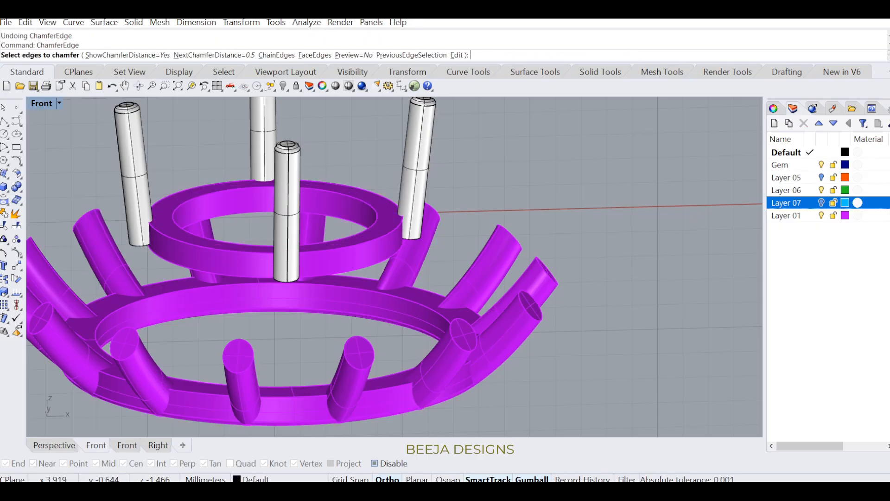
{"action": "type", "text": "1"}
{"action": "key", "text": "Return"}
{"action": "left_click", "coordinate": [377, 219]}
{"action": "key", "text": "Return"}
{"action": "key", "text": "Return"}
{"action": "key", "text": "ctrl+z"}
Step: Chamfer the bezel's inner upper edge by 0.7, then show the gem and petal layers again
{"action": "key", "text": "Return"}
{"action": "type", "text": ".7"}
{"action": "key", "text": "Return"}
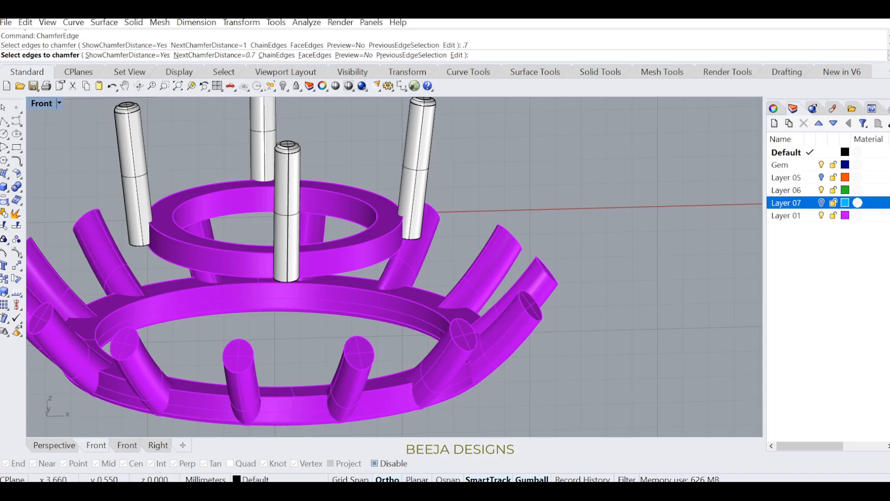
{"action": "left_click", "coordinate": [370, 203]}
{"action": "key", "text": "Return"}
{"action": "key", "text": "Return"}
{"action": "left_click", "coordinate": [821, 203]}
{"action": "right_click_drag", "start_coordinate": [676, 246], "coordinate": [633, 201], "text": "ctrl+shift"}
{"action": "left_click", "coordinate": [821, 178]}
{"action": "scroll", "coordinate": [636, 201], "scroll_direction": "down", "scroll_amount": 1}
Step: Draw a torus of radius 1.5 in the top view, centred on the y-axis just beyond the two uppermost outer petals
{"action": "key", "text": "ctrl+F1"}
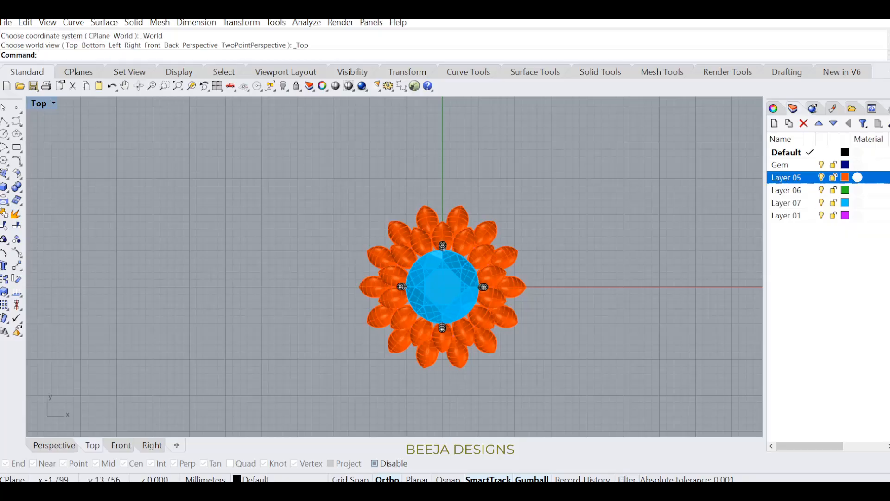
{"action": "scroll", "coordinate": [555, 214], "scroll_direction": "up", "scroll_amount": 3}
{"action": "left_click", "coordinate": [5, 188]}
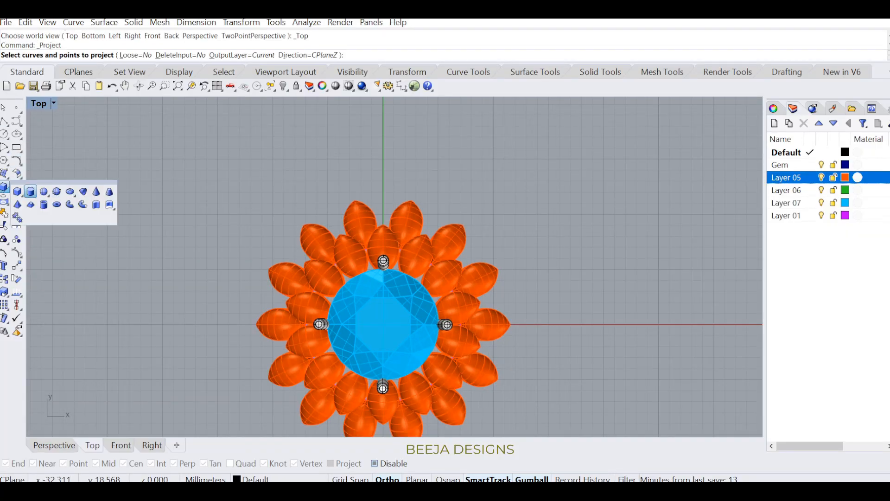
{"action": "left_click", "coordinate": [57, 204]}
{"action": "scroll", "coordinate": [389, 201], "scroll_direction": "up", "scroll_amount": 5}
{"action": "left_click", "coordinate": [446, 205]}
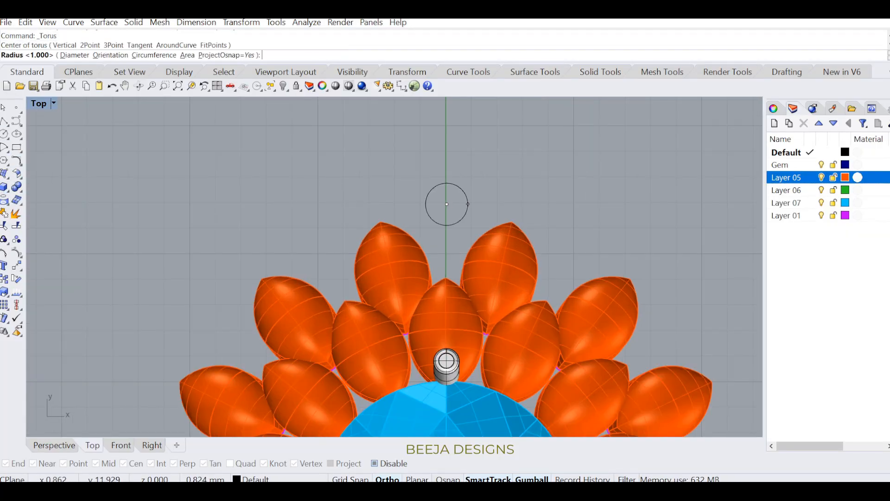
{"action": "type", "text": "1.5"}
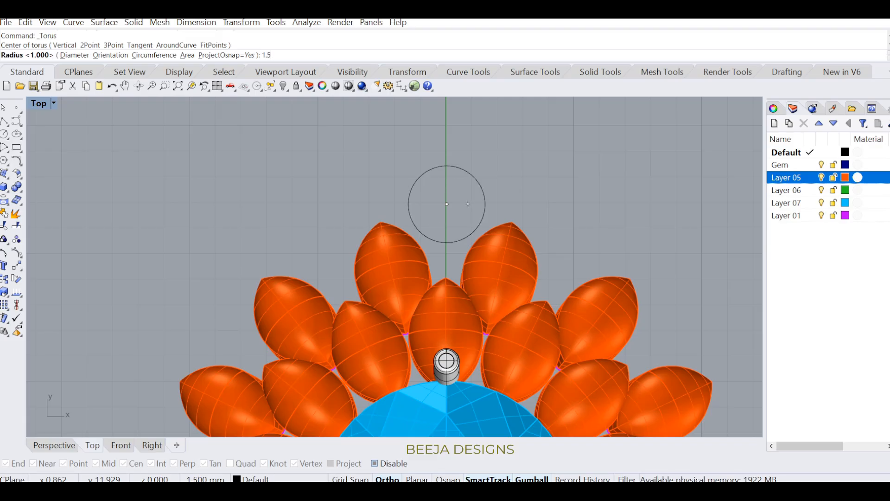
{"action": "key", "text": "Return"}
{"action": "left_click", "coordinate": [500, 204]}
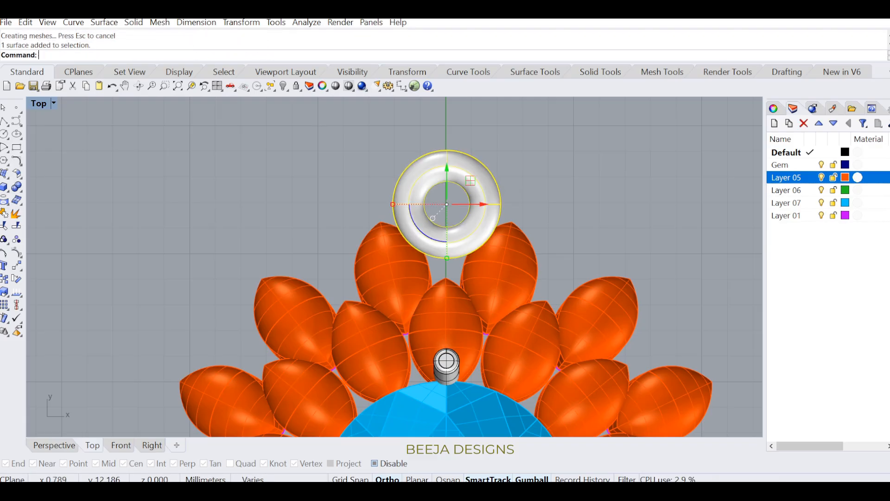
Step: Lower the torus in the right view to the underside of the outer petals and inspect its position
{"action": "key", "text": "ctrl+F3"}
{"action": "left_click_drag", "start_coordinate": [445, 190], "coordinate": [445, 282]}
{"action": "left_click", "coordinate": [138, 85]}
{"action": "left_click_drag", "start_coordinate": [639, 260], "coordinate": [510, 302]}
{"action": "left_click", "coordinate": [511, 328]}
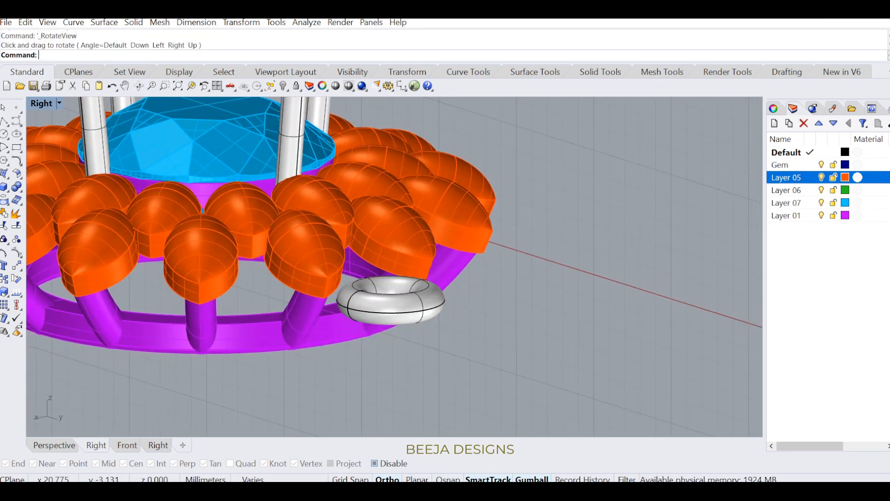
{"action": "right_click_drag", "start_coordinate": [510, 328], "coordinate": [337, 230]}
{"action": "left_click", "coordinate": [342, 239]}
{"action": "key", "text": "ctrl+F3"}
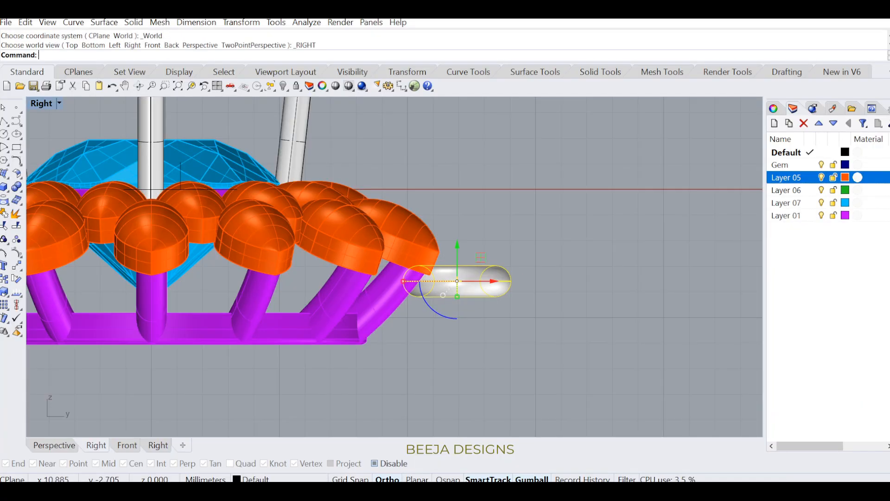
{"action": "key", "text": "Escape"}
Step: Draw a shallow upward-bulging arc in the top view between the two uppermost outer petals, crossing the lower part of the torus
{"action": "key", "text": "ctrl+F1"}
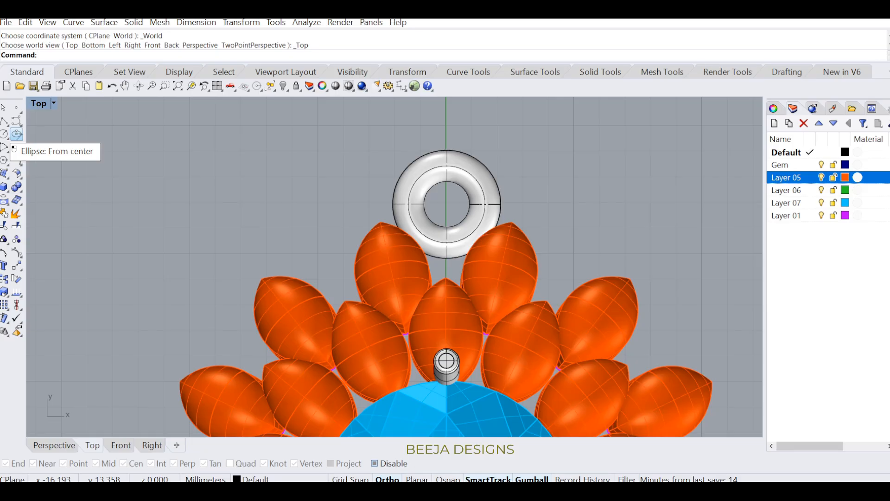
{"action": "left_click", "coordinate": [7, 150]}
{"action": "left_click", "coordinate": [19, 162]}
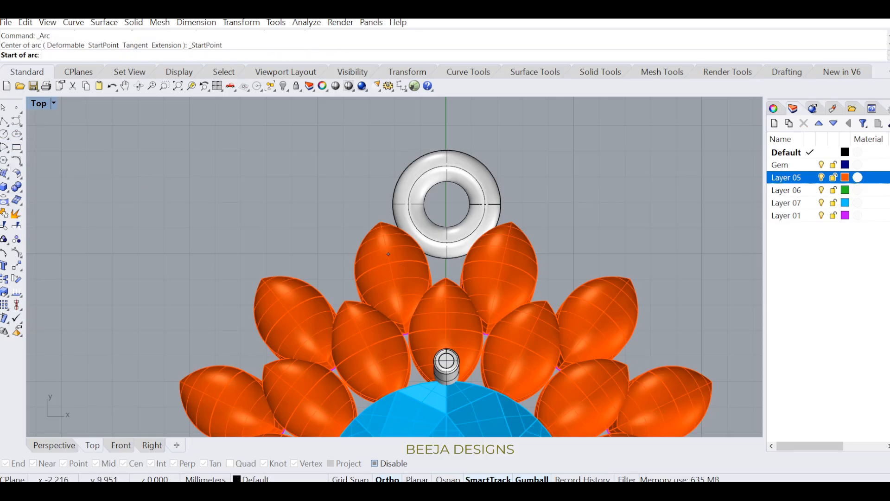
{"action": "left_click", "coordinate": [388, 258]}
{"action": "left_click", "coordinate": [503, 258]}
{"action": "left_click", "coordinate": [455, 239]}
{"action": "left_click", "coordinate": [455, 239]}
Step: Create a pipe along the arc with the default radius and delete the arc curve
{"action": "left_click", "coordinate": [489, 269]}
{"action": "type", "text": "Pipe"}
{"action": "key", "text": "Return"}
{"action": "key", "text": "Return"}
{"action": "key", "text": "Return"}
{"action": "key", "text": "Return"}
{"action": "key", "text": "Delete"}
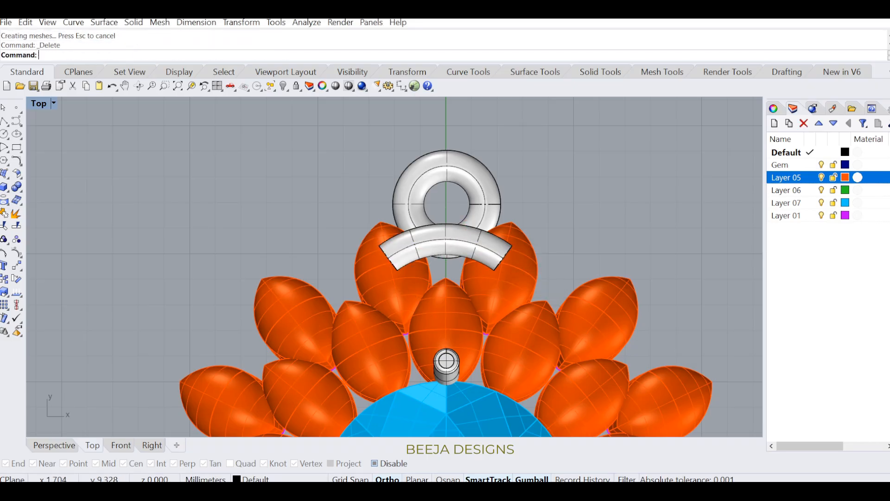
Step: Lower the curved pipe to the torus's level in the right view and move it inward against the pipe supports
{"action": "left_click", "coordinate": [139, 86]}
{"action": "left_click", "coordinate": [426, 176]}
{"action": "type", "text": "r"}
{"action": "key", "text": "Return"}
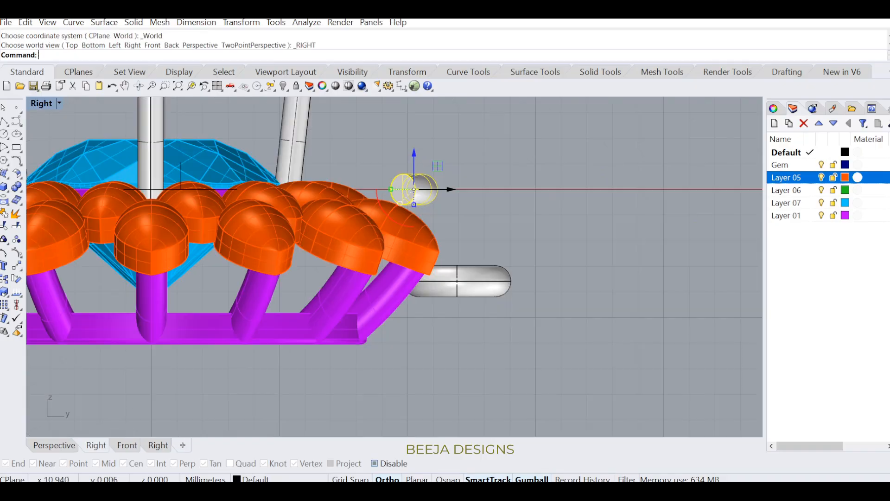
{"action": "left_click_drag", "start_coordinate": [414, 153], "coordinate": [414, 254]}
{"action": "scroll", "coordinate": [395, 288], "scroll_direction": "up", "scroll_amount": 6}
{"action": "left_click_drag", "start_coordinate": [401, 290], "coordinate": [395, 290]}
{"action": "left_click_drag", "start_coordinate": [467, 291], "coordinate": [440, 290]}
Step: Lower the torus about 0.35 mm to align with the curved pipe and inspect the joint
{"action": "left_click", "coordinate": [505, 285]}
{"action": "left_click_drag", "start_coordinate": [497, 288], "coordinate": [497, 306]}
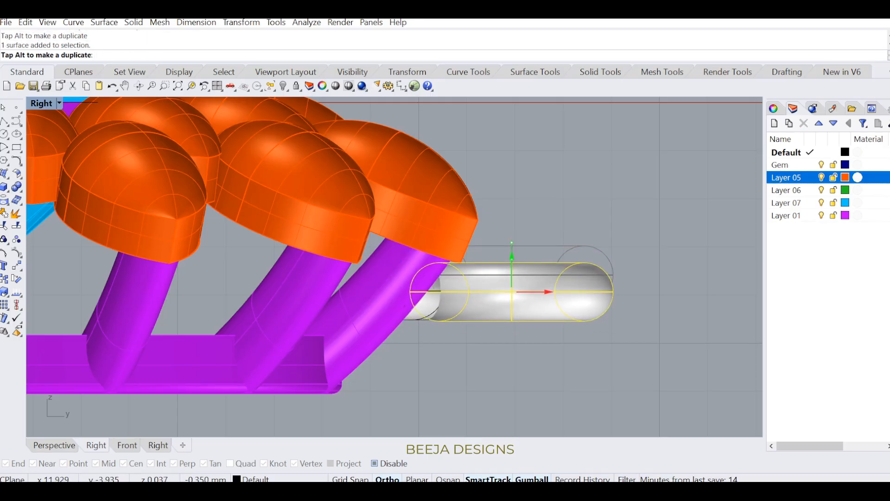
{"action": "key", "text": "Escape"}
{"action": "scroll", "coordinate": [446, 214], "scroll_direction": "down", "scroll_amount": 6}
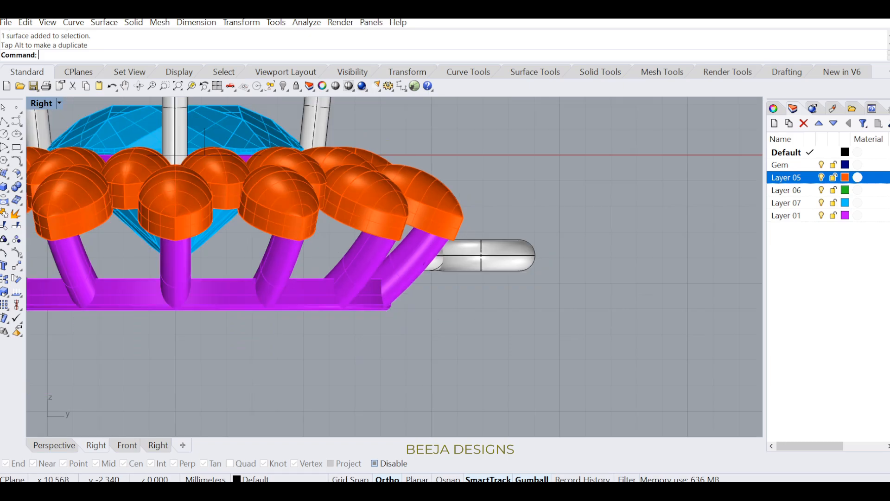
{"action": "left_click", "coordinate": [138, 85]}
{"action": "left_click_drag", "start_coordinate": [424, 264], "coordinate": [176, 204]}
{"action": "key", "text": "ctrl+F1"}
{"action": "scroll", "coordinate": [427, 222], "scroll_direction": "down", "scroll_amount": 5}
{"action": "scroll", "coordinate": [371, 199], "scroll_direction": "up", "scroll_amount": 6}
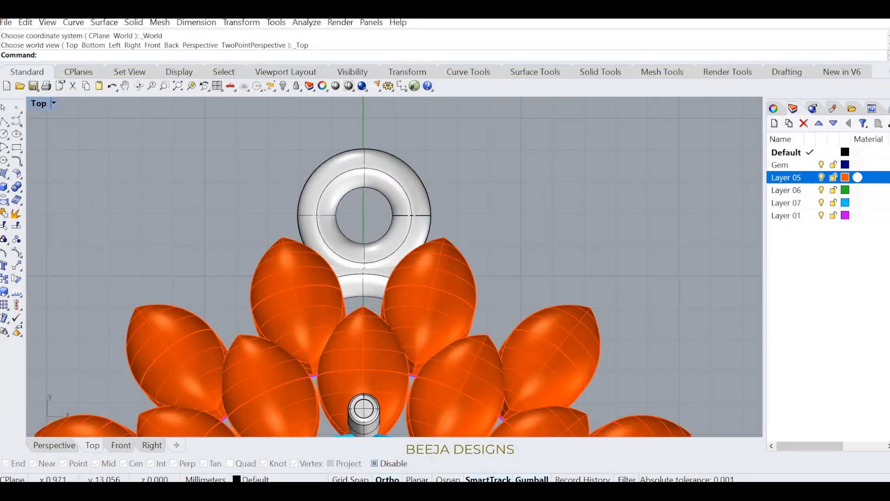
Step: Scale the torus down to about 80% from the curved pipe below it and nudge it slightly toward the petals
{"action": "left_click", "coordinate": [388, 191]}
{"action": "type", "text": "s"}
{"action": "key", "text": "Return"}
{"action": "left_click", "coordinate": [365, 277]}
{"action": "left_click", "coordinate": [365, 148]}
{"action": "left_click", "coordinate": [364, 176]}
{"action": "scroll", "coordinate": [365, 216], "scroll_direction": "up", "scroll_amount": 6}
{"action": "left_click_drag", "start_coordinate": [385, 212], "coordinate": [383, 216]}
Step: Lower the scaled torus in the right view to line up with the curved pipe
{"action": "key", "text": "ctrl+F3"}
{"action": "left_click_drag", "start_coordinate": [419, 149], "coordinate": [419, 199]}
{"action": "left_click", "coordinate": [443, 180]}
{"action": "scroll", "coordinate": [476, 188], "scroll_direction": "down", "scroll_amount": 12}
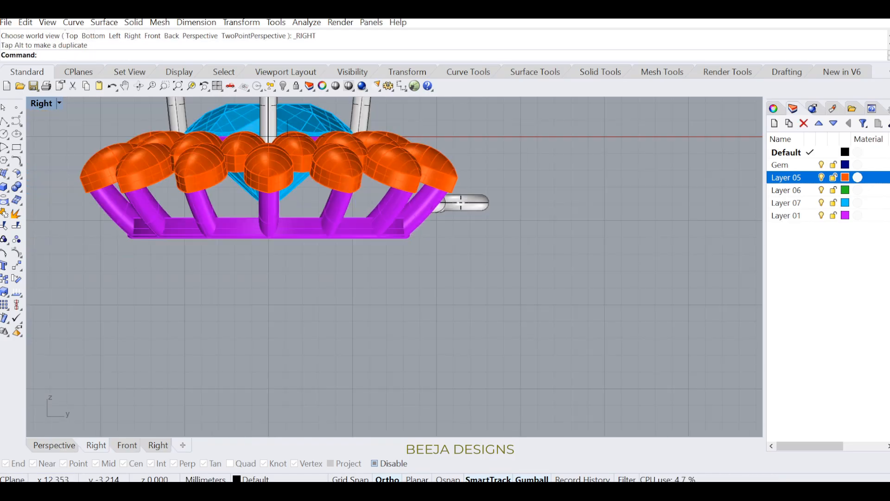
{"action": "scroll", "coordinate": [267, 217], "scroll_direction": "down", "scroll_amount": 8}
Step: Hide the gem's layer, Layer 07, and group all the remaining pendant parts in the top view
{"action": "key", "text": "ctrl+F1"}
{"action": "scroll", "coordinate": [397, 289], "scroll_direction": "up", "scroll_amount": 10}
{"action": "left_click", "coordinate": [397, 283]}
{"action": "left_click", "coordinate": [526, 223]}
{"action": "left_click", "coordinate": [821, 203]}
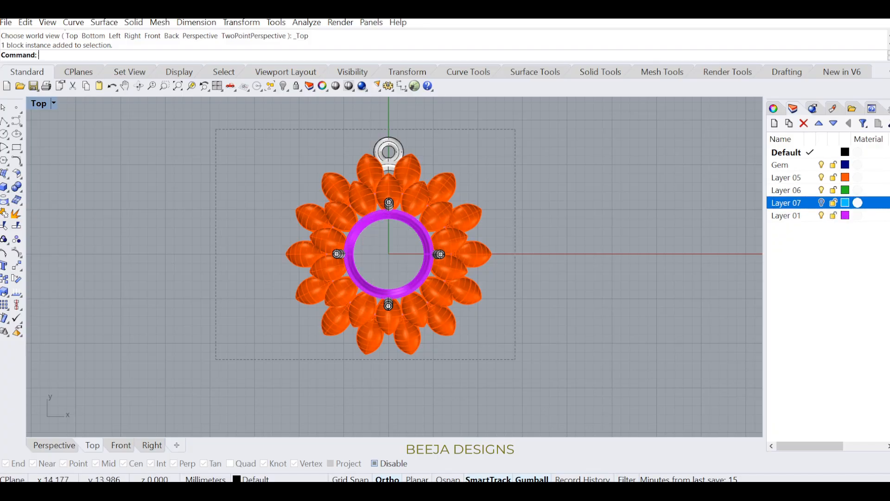
{"action": "left_click_drag", "start_coordinate": [216, 359], "coordinate": [216, 359]}
{"action": "type", "text": "G"}
{"action": "key", "text": "Return"}
{"action": "key", "text": "Escape"}
Step: Assign the gold Metal (1) material to the pendant's metal parts and show Layer 07 again
{"action": "left_click", "coordinate": [833, 108]}
{"action": "left_click_drag", "start_coordinate": [780, 177], "coordinate": [472, 224]}
{"action": "left_click", "coordinate": [793, 109]}
{"action": "left_click", "coordinate": [822, 203]}
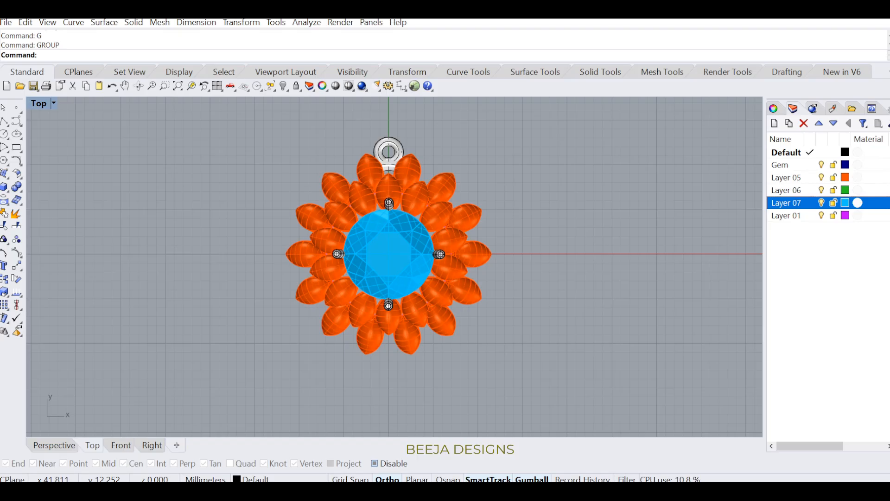
Step: Change the color of the gem's blue Metal material to a pinkish red
{"action": "left_click", "coordinate": [833, 109]}
{"action": "left_click", "coordinate": [807, 153]}
{"action": "left_click", "coordinate": [840, 359]}
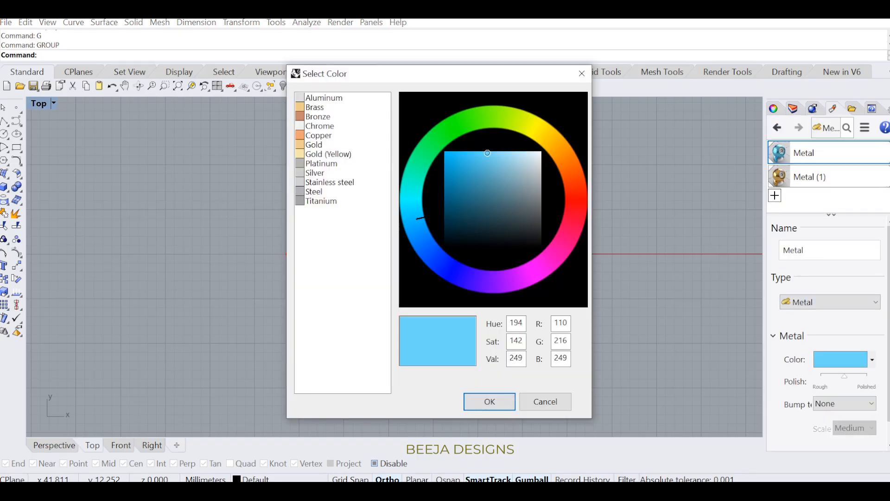
{"action": "left_click", "coordinate": [441, 141]}
{"action": "left_click", "coordinate": [474, 169]}
{"action": "left_click", "coordinate": [567, 218]}
{"action": "mouse_move", "coordinate": [474, 169]}
{"action": "left_mouse_down"}
{"action": "mouse_move", "coordinate": [471, 154]}
{"action": "mouse_move", "coordinate": [456, 154]}
{"action": "left_mouse_up"}
{"action": "key", "text": "Return"}
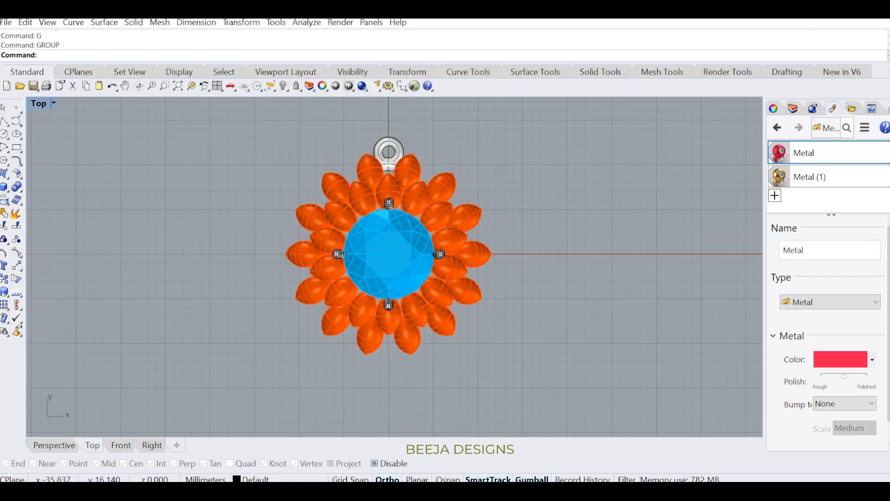
Step: Set the top viewport's display mode to Rendered after trying Ghosted
{"action": "left_click", "coordinate": [52, 103]}
{"action": "left_click", "coordinate": [93, 162]}
{"action": "left_click", "coordinate": [53, 103]}
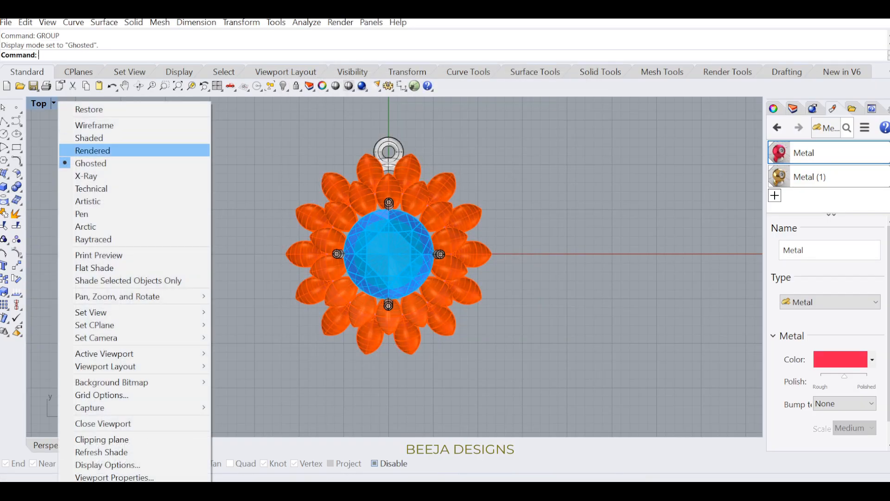
{"action": "left_click", "coordinate": [92, 151]}
{"action": "scroll", "coordinate": [463, 172], "scroll_direction": "up", "scroll_amount": 2}
Step: Turn off the ground plane and skylight in the rendering settings, and toggle the custom environment off and back on
{"action": "left_click", "coordinate": [793, 109]}
{"action": "left_click", "coordinate": [812, 109]}
{"action": "scroll", "coordinate": [829, 269], "scroll_direction": "down", "scroll_amount": 3}
{"action": "scroll", "coordinate": [828, 269], "scroll_direction": "down", "scroll_amount": 2}
{"action": "left_click", "coordinate": [784, 379]}
{"action": "scroll", "coordinate": [828, 269], "scroll_direction": "down", "scroll_amount": 1}
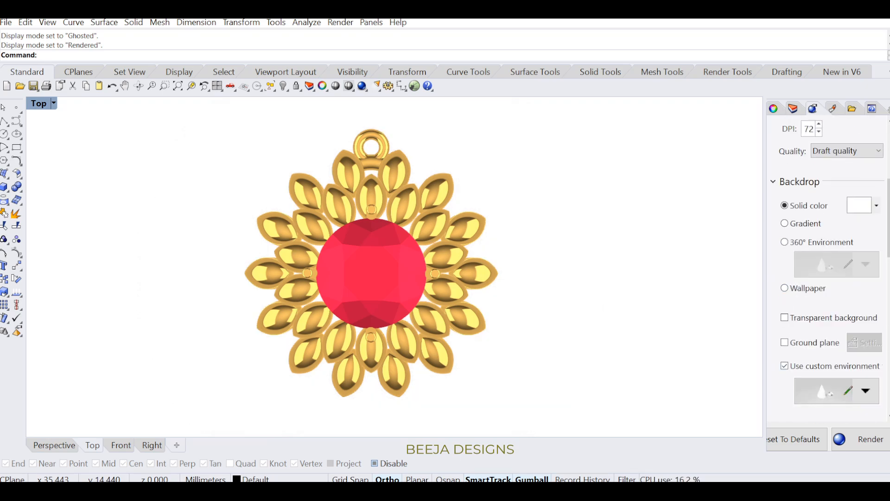
{"action": "left_click", "coordinate": [785, 366]}
{"action": "left_click", "coordinate": [785, 366]}
{"action": "scroll", "coordinate": [828, 269], "scroll_direction": "down", "scroll_amount": 1}
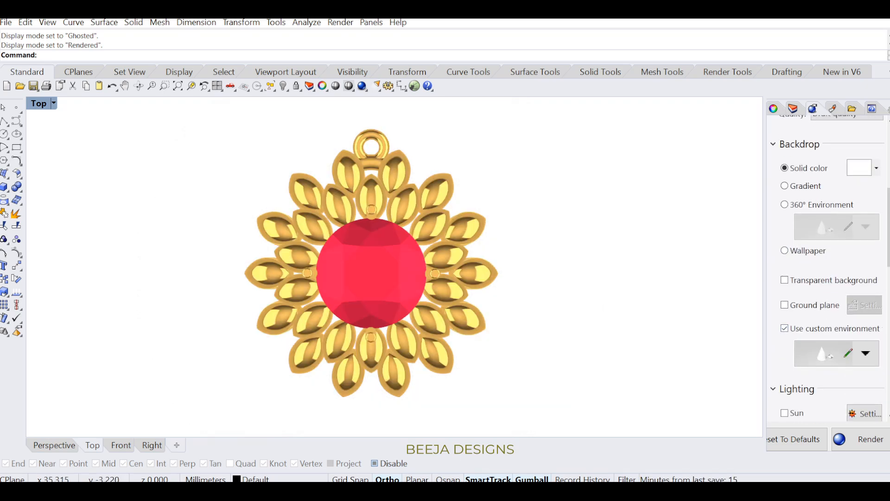
{"action": "scroll", "coordinate": [828, 269], "scroll_direction": "down", "scroll_amount": 2}
{"action": "left_click", "coordinate": [784, 383]}
Step: Change the gold Metal (1) material's type to Paint
{"action": "left_click", "coordinate": [125, 85]}
{"action": "left_click", "coordinate": [138, 86]}
{"action": "left_click_drag", "start_coordinate": [464, 204], "coordinate": [498, 202]}
{"action": "scroll", "coordinate": [498, 202], "scroll_direction": "down", "scroll_amount": 4}
{"action": "right_click_drag", "start_coordinate": [727, 382], "coordinate": [727, 325]}
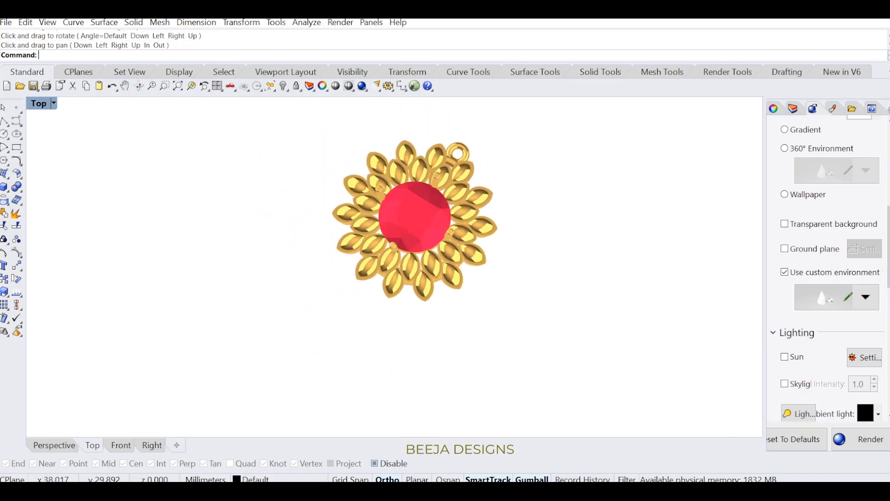
{"action": "left_click", "coordinate": [832, 109]}
{"action": "left_click", "coordinate": [828, 176]}
{"action": "left_click", "coordinate": [832, 301]}
{"action": "left_click", "coordinate": [802, 365]}
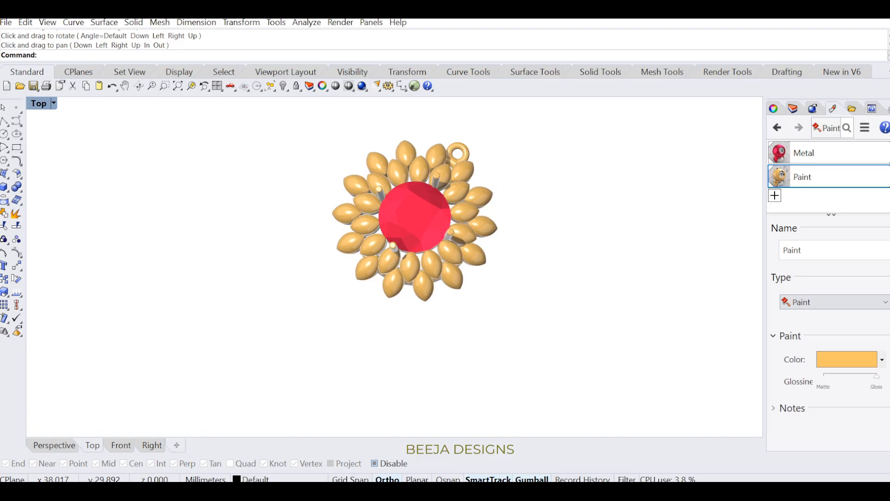
Step: Change the type of the gem's red Metal material to Paint
{"action": "left_click", "coordinate": [829, 153]}
{"action": "left_click", "coordinate": [833, 301]}
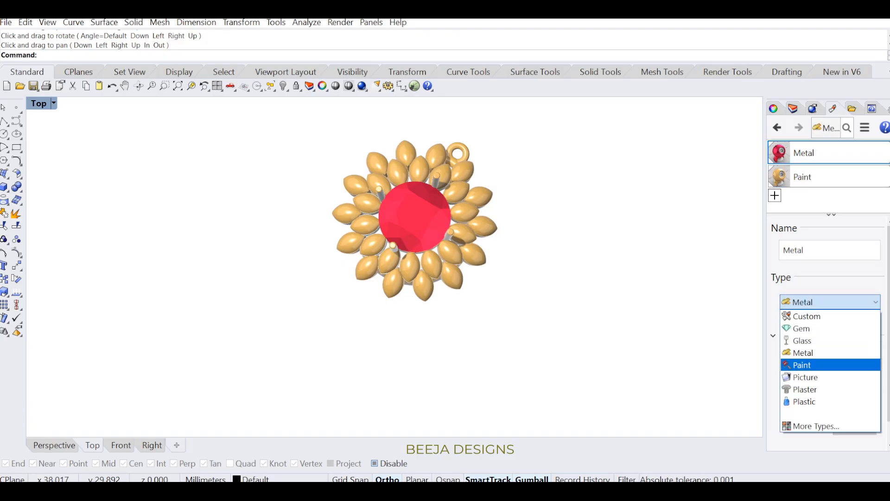
{"action": "left_click", "coordinate": [801, 365]}
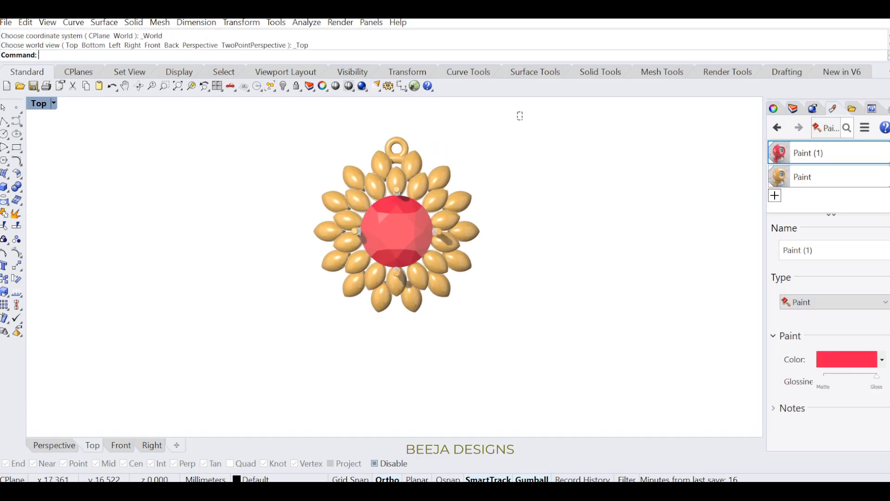
Step: Rotate the whole pendant 90 degrees in the side view so that it stands upright facing the front view
{"action": "left_click_drag", "start_coordinate": [520, 116], "coordinate": [325, 297]}
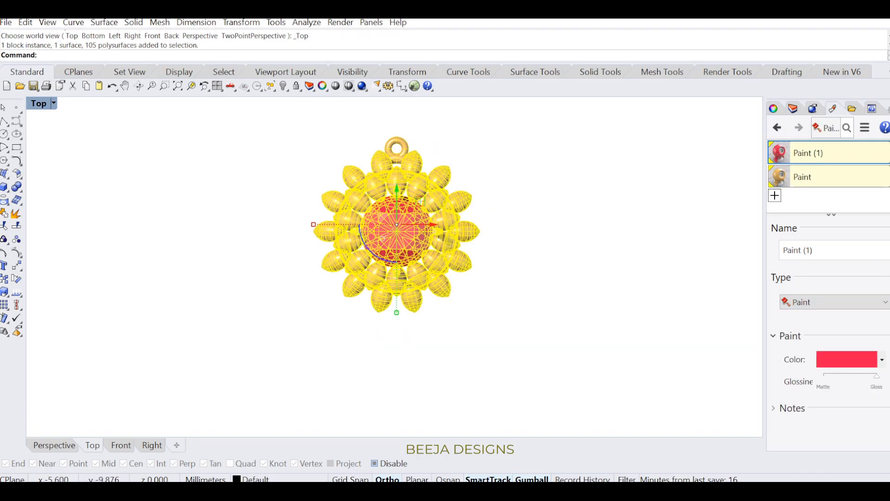
{"action": "left_click", "coordinate": [273, 88]}
{"action": "left_click", "coordinate": [323, 103]}
{"action": "left_click_drag", "start_coordinate": [525, 122], "coordinate": [274, 335]}
{"action": "key", "text": "F4"}
{"action": "left_click", "coordinate": [416, 201]}
{"action": "type", "text": "90"}
{"action": "key", "text": "Return"}
{"action": "key", "text": "F3"}
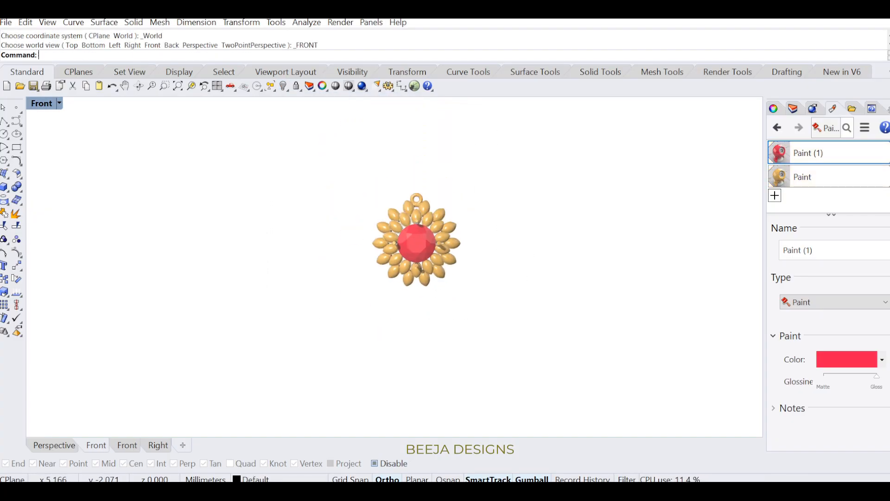
Step: Change the gold Paint material's type to Metal and clear the pendant selection
{"action": "scroll", "coordinate": [447, 207], "scroll_direction": "up", "scroll_amount": 6}
{"action": "left_click_drag", "start_coordinate": [516, 166], "coordinate": [299, 371]}
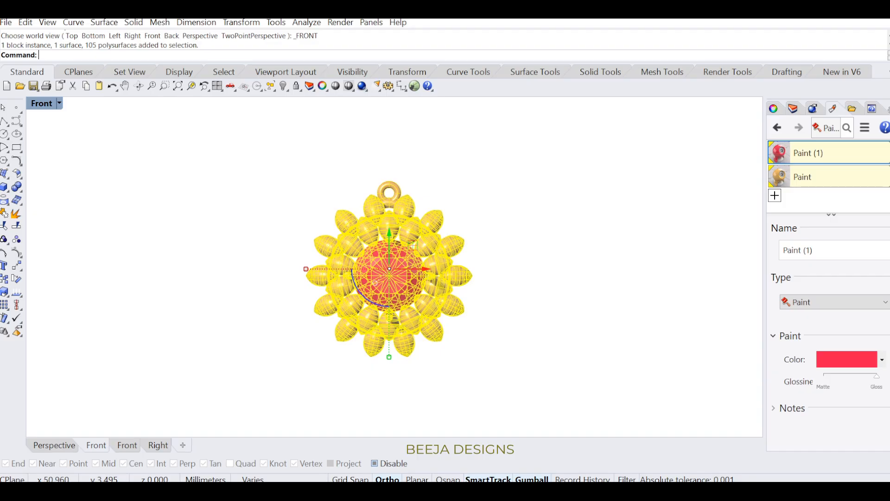
{"action": "left_click", "coordinate": [828, 176]}
{"action": "left_click", "coordinate": [833, 301]}
{"action": "left_click", "coordinate": [807, 352]}
{"action": "key", "text": "Escape"}
Step: Set the gold Metal material to a slightly deeper gold and its polish to about two thirds of the way to Polished
{"action": "left_click_drag", "start_coordinate": [866, 375], "coordinate": [841, 375]}
{"action": "left_click", "coordinate": [839, 359]}
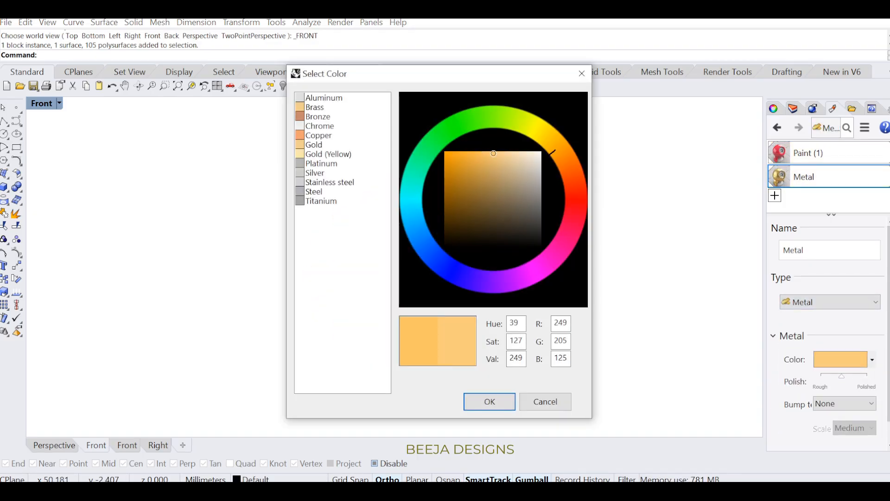
{"action": "left_click", "coordinate": [478, 154]}
{"action": "left_click", "coordinate": [483, 152]}
{"action": "left_click", "coordinate": [489, 401]}
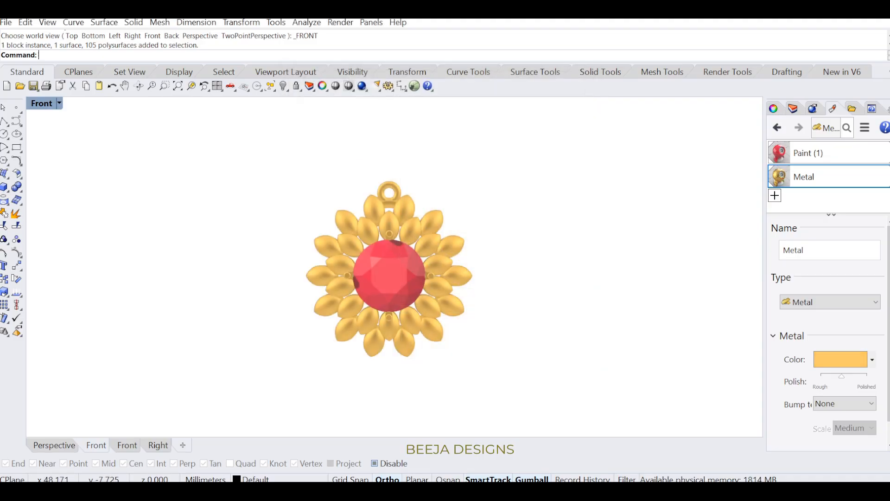
{"action": "left_click_drag", "start_coordinate": [842, 375], "coordinate": [848, 375]}
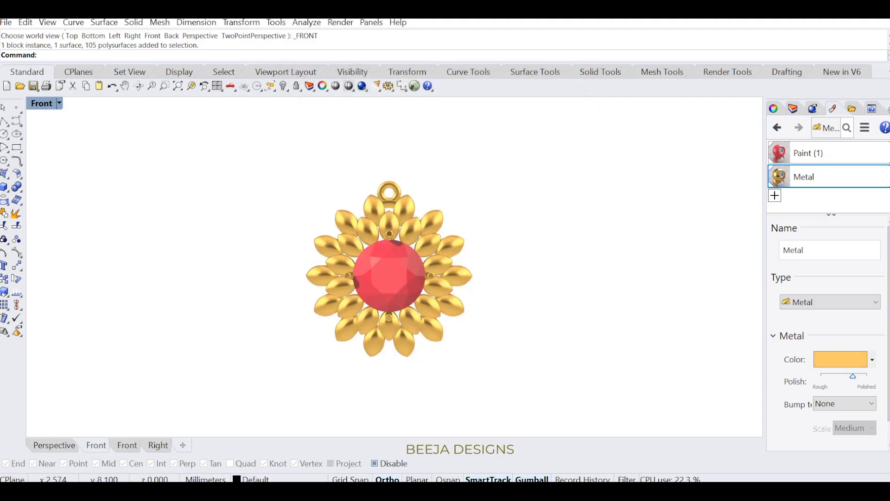
Step: Run the Turntable command to inspect the rendered pendant as it spins, keeping its speed dialog clear of the model
{"action": "type", "text": "Turntable"}
{"action": "key", "text": "Return"}
{"action": "left_click_drag", "start_coordinate": [510, 221], "coordinate": [757, 151]}
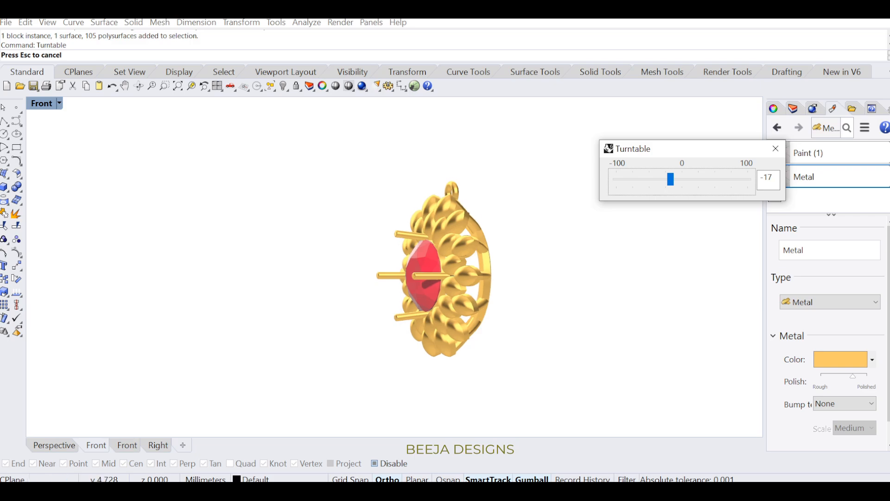